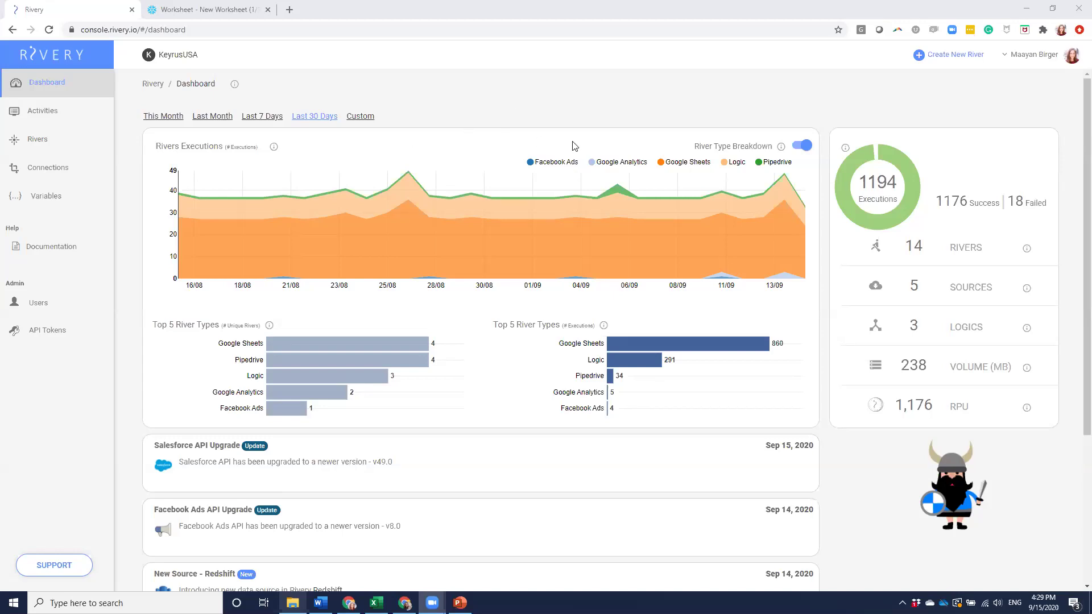
Check the river run activities and open the Demo - GA to Snowflake river from the rivers list.
{"action": "left_click", "coordinate": [50, 113]}
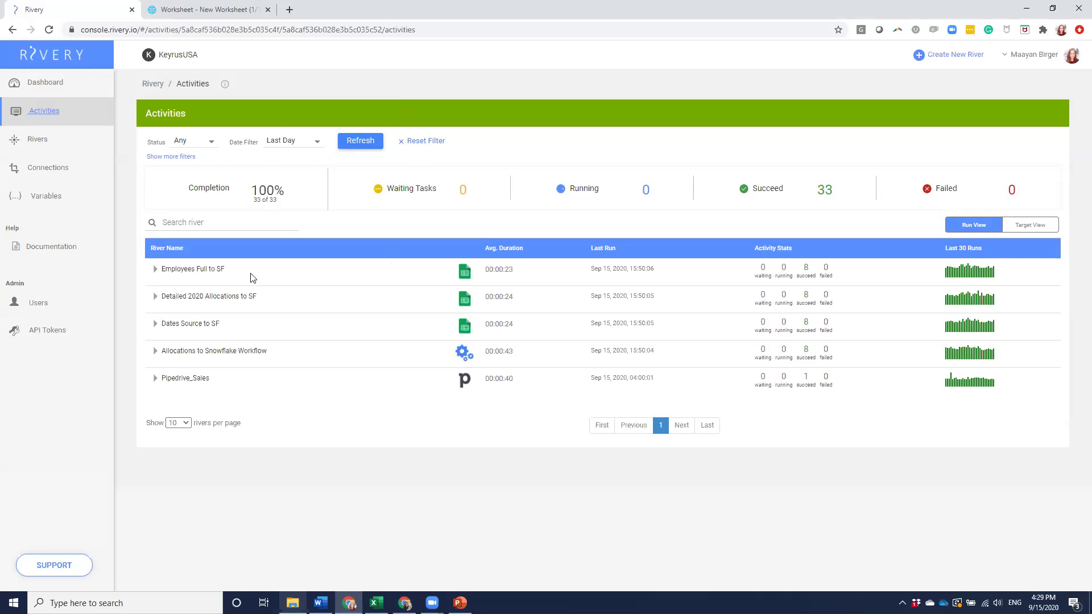
{"action": "left_click", "coordinate": [53, 144]}
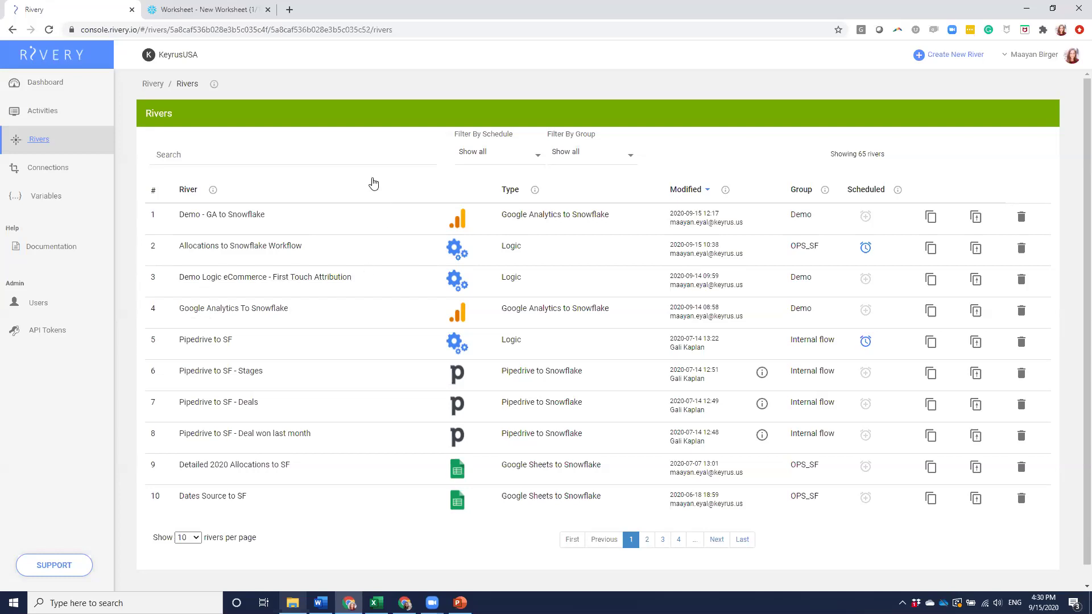
{"action": "left_click", "coordinate": [218, 217]}
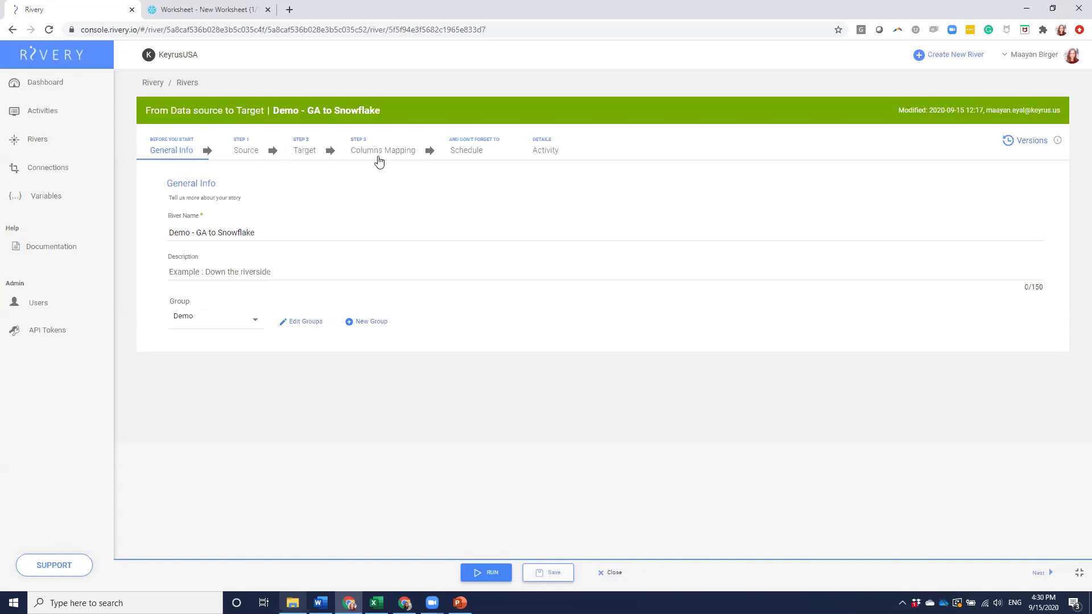
Review the river's Google Analytics source settings, from the connection and report type down to the metrics and dimensions.
{"action": "left_click", "coordinate": [250, 149]}
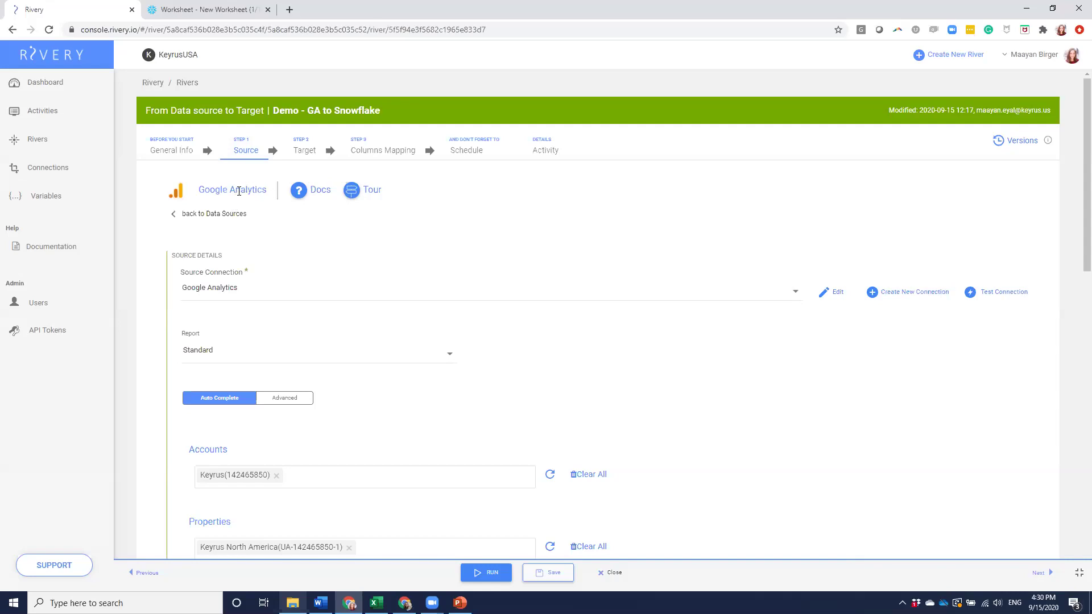
{"action": "scroll", "coordinate": [374, 255], "scroll_direction": "down", "scroll_amount": 2}
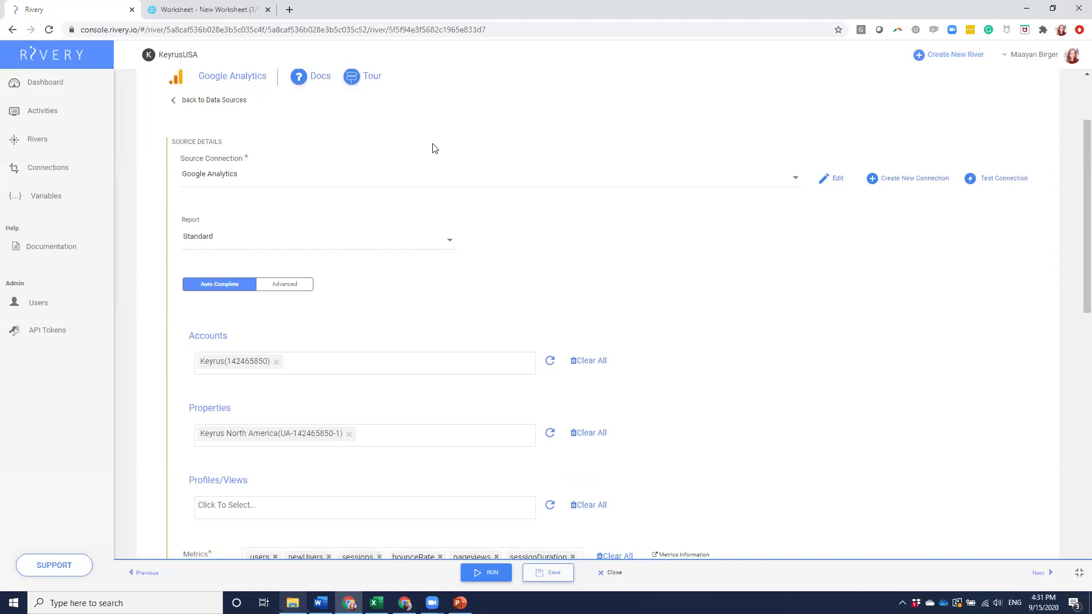
{"action": "scroll", "coordinate": [704, 294], "scroll_direction": "down", "scroll_amount": 1}
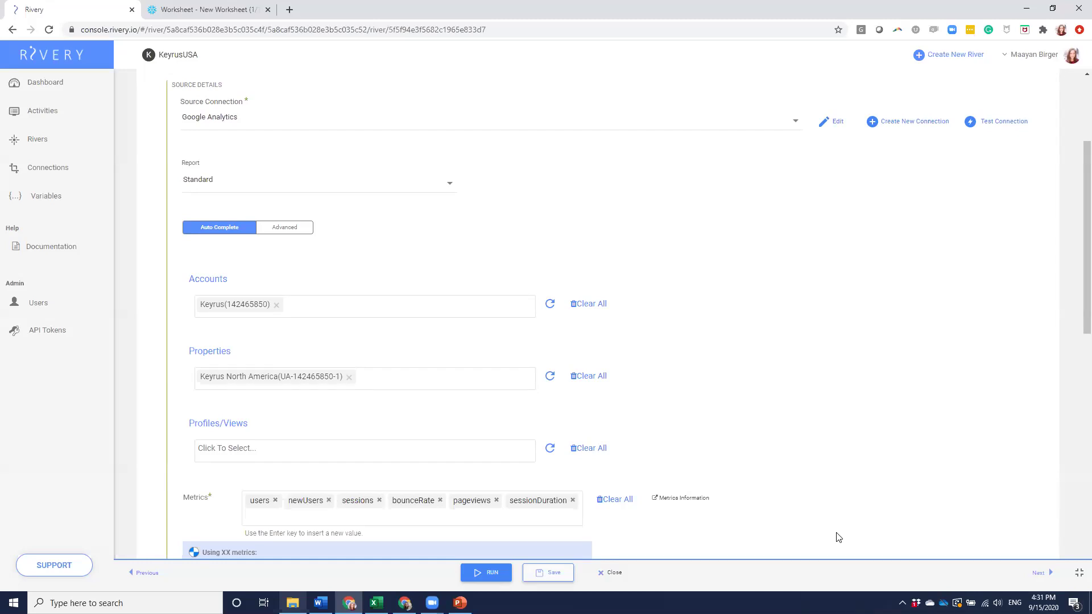
{"action": "scroll", "coordinate": [718, 431], "scroll_direction": "down", "scroll_amount": 3}
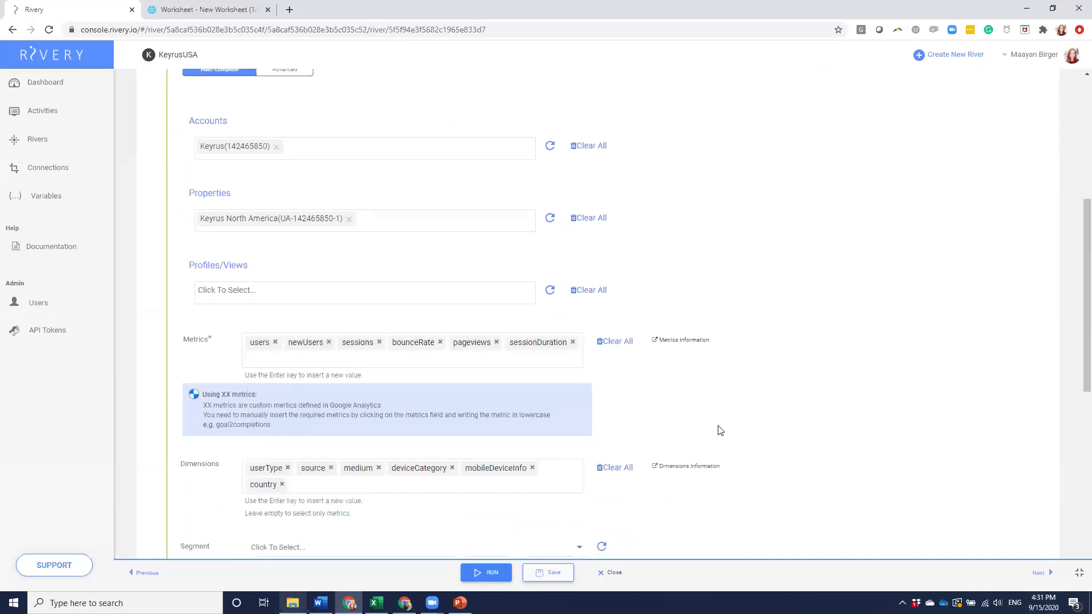
{"action": "scroll", "coordinate": [733, 434], "scroll_direction": "up", "scroll_amount": 2}
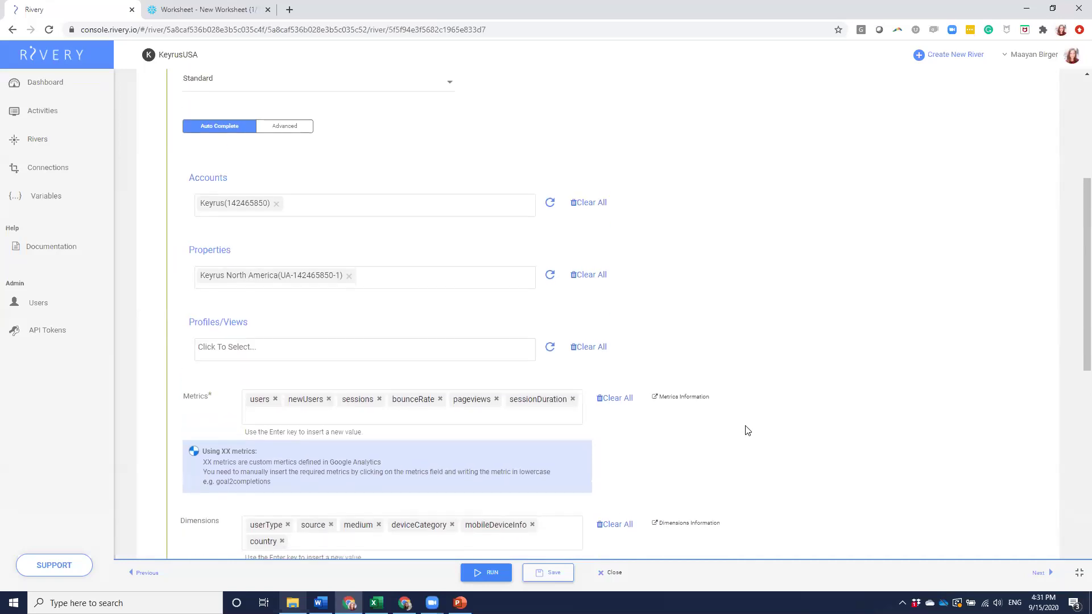
{"action": "scroll", "coordinate": [747, 430], "scroll_direction": "up", "scroll_amount": 1}
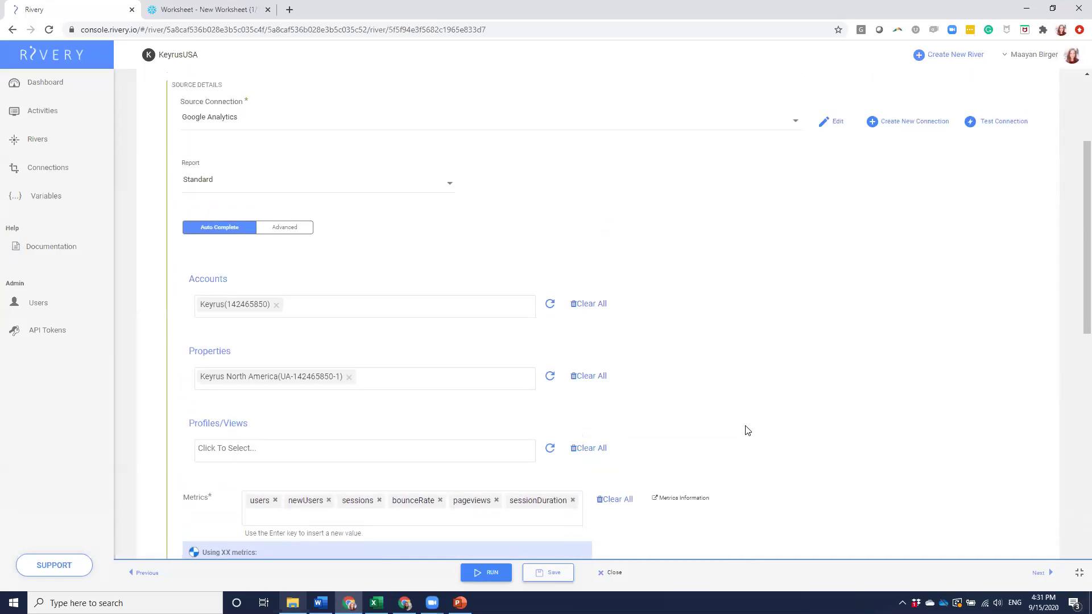
{"action": "scroll", "coordinate": [747, 430], "scroll_direction": "up", "scroll_amount": 1}
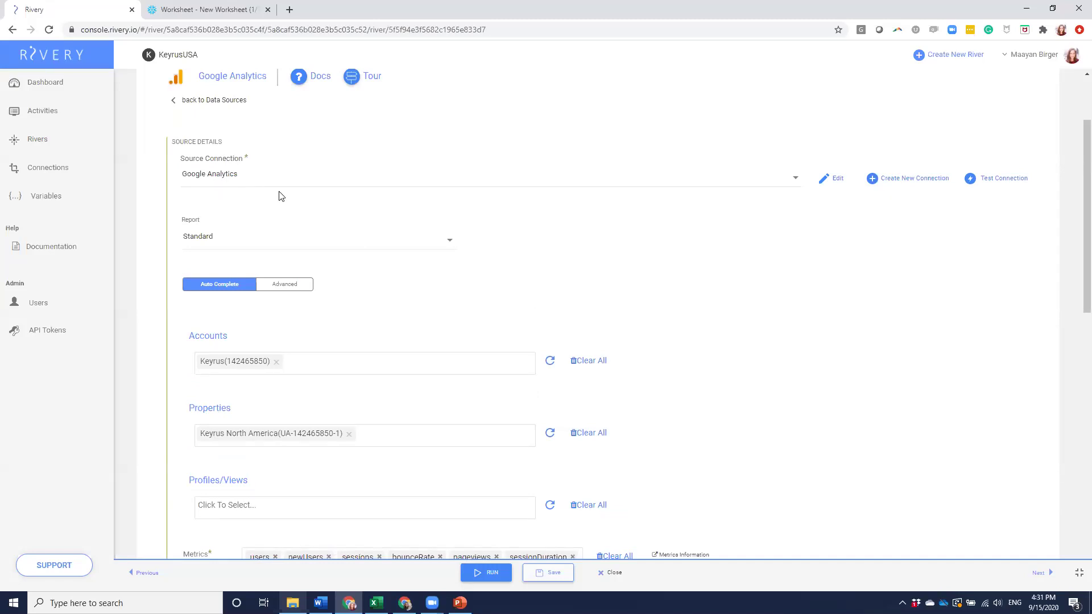
View the form for a new Google Analytics connection, cancel it, and examine the source's account and property selections.
{"action": "left_click", "coordinate": [920, 176]}
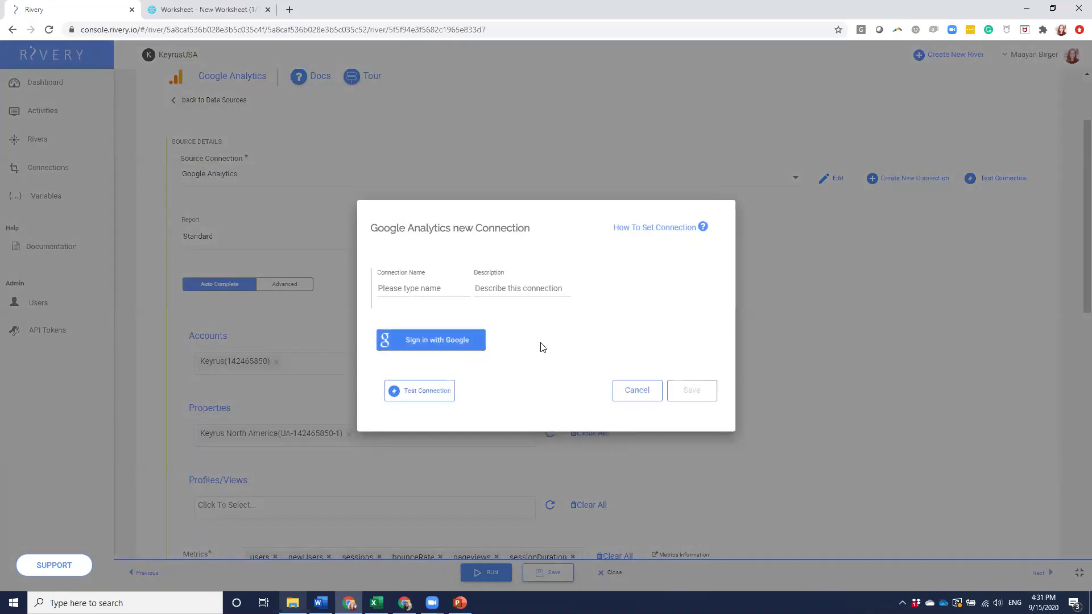
{"action": "left_click", "coordinate": [634, 393]}
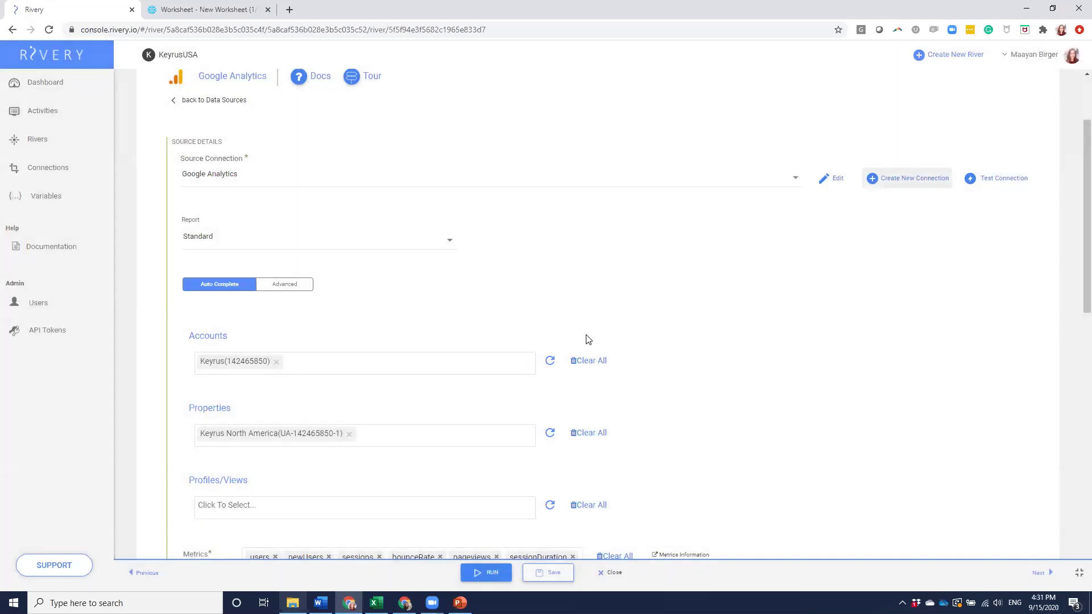
{"action": "scroll", "coordinate": [588, 341], "scroll_direction": "down", "scroll_amount": 2}
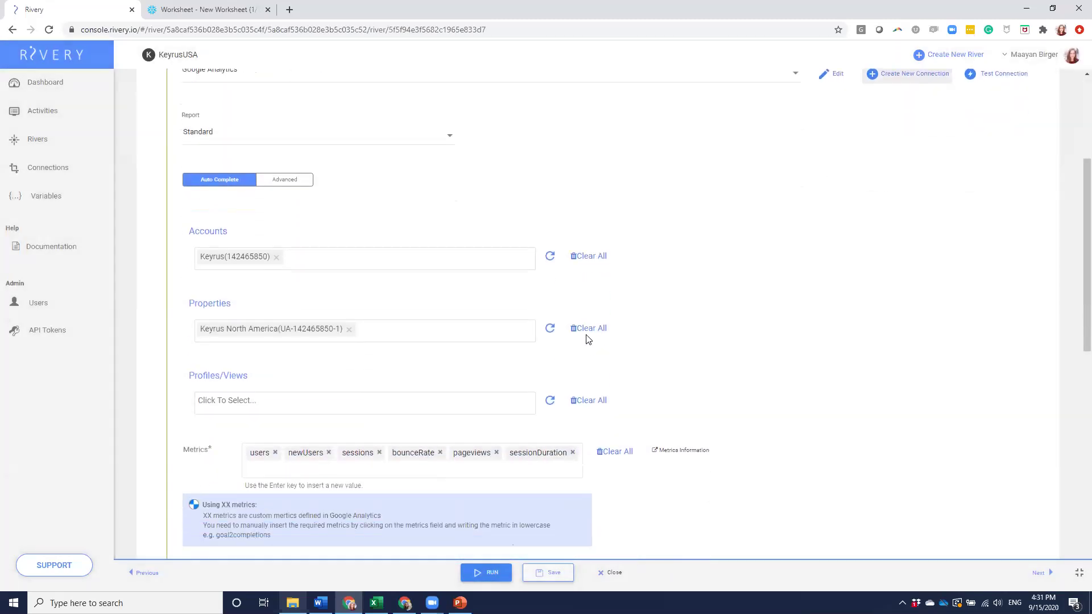
{"action": "left_click_drag", "start_coordinate": [254, 233], "coordinate": [248, 256]}
{"action": "left_click", "coordinate": [232, 264]}
{"action": "left_click", "coordinate": [278, 266]}
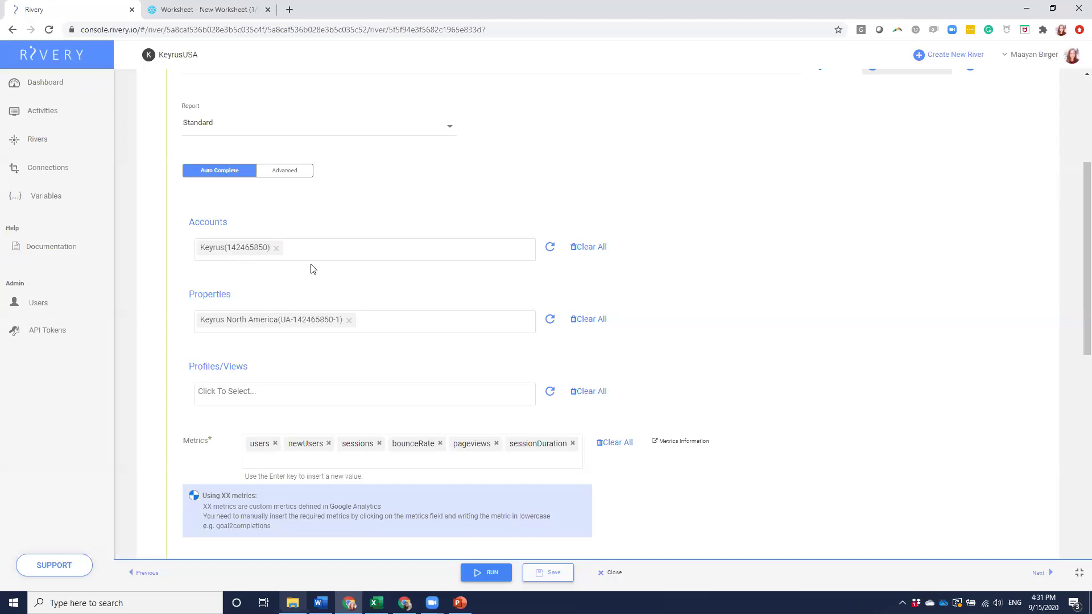
Browse the metrics available for the Google Analytics source without adding any.
{"action": "scroll", "coordinate": [700, 284], "scroll_direction": "down", "scroll_amount": 1}
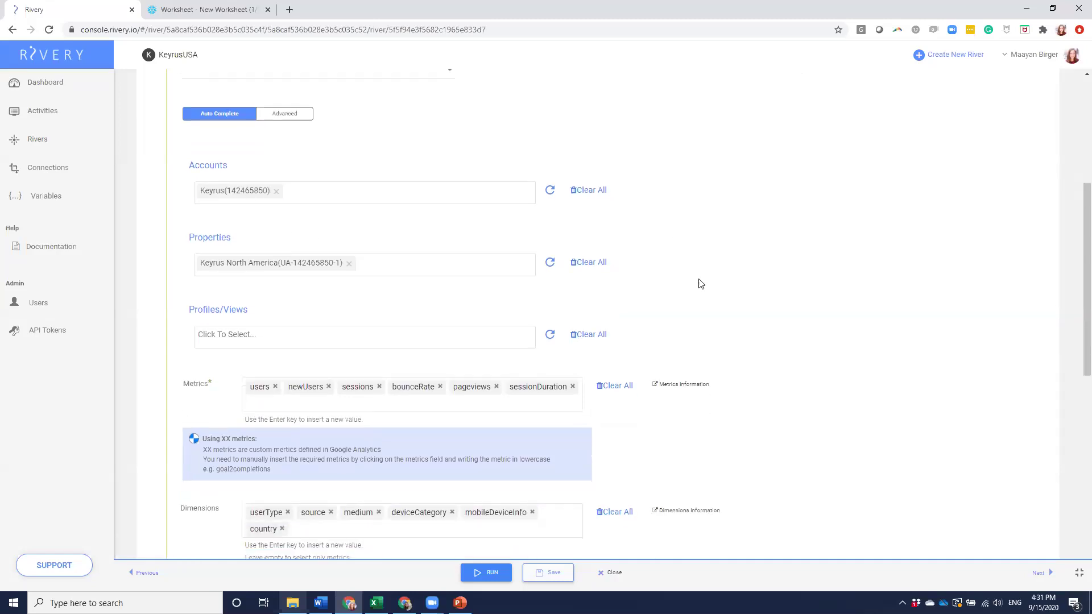
{"action": "scroll", "coordinate": [701, 284], "scroll_direction": "down", "scroll_amount": 3}
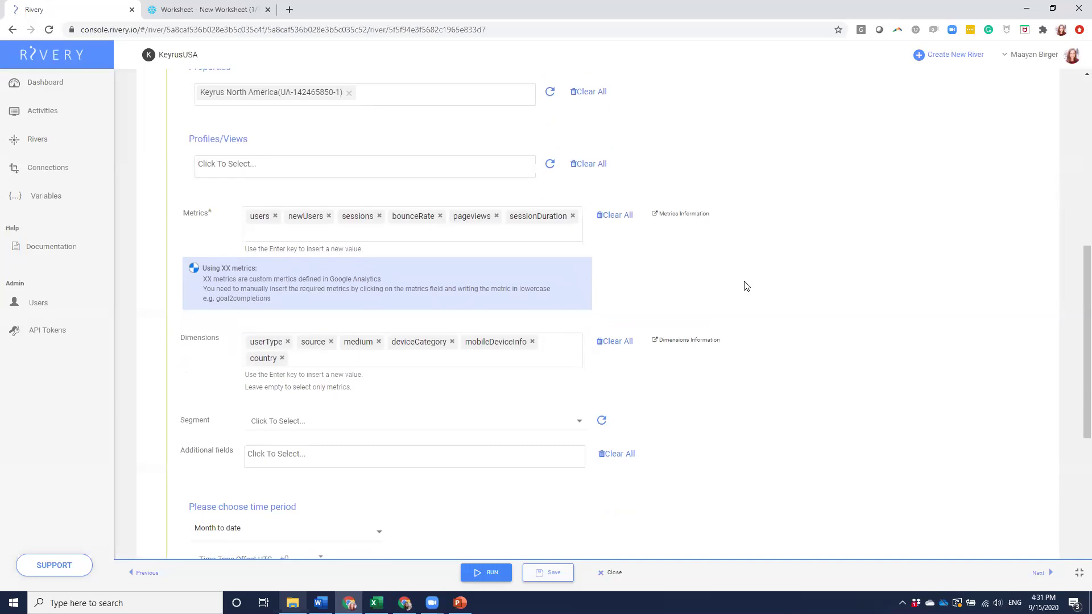
{"action": "scroll", "coordinate": [746, 286], "scroll_direction": "down", "scroll_amount": 1}
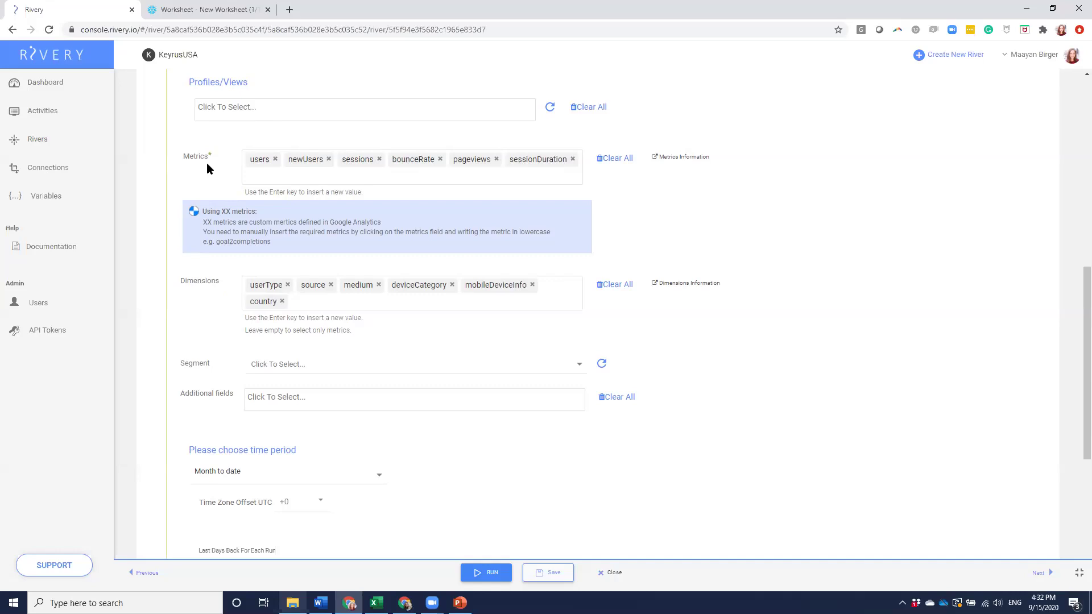
{"action": "left_click", "coordinate": [257, 165]}
{"action": "left_click", "coordinate": [384, 180]}
{"action": "scroll", "coordinate": [384, 252], "scroll_direction": "down", "scroll_amount": 5}
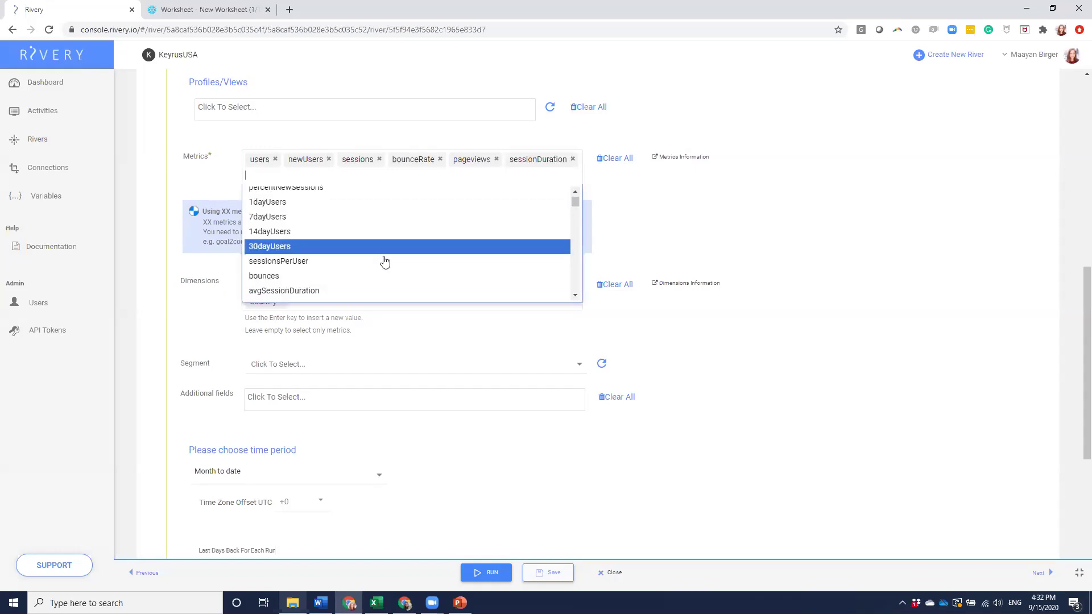
{"action": "scroll", "coordinate": [447, 225], "scroll_direction": "down", "scroll_amount": 10}
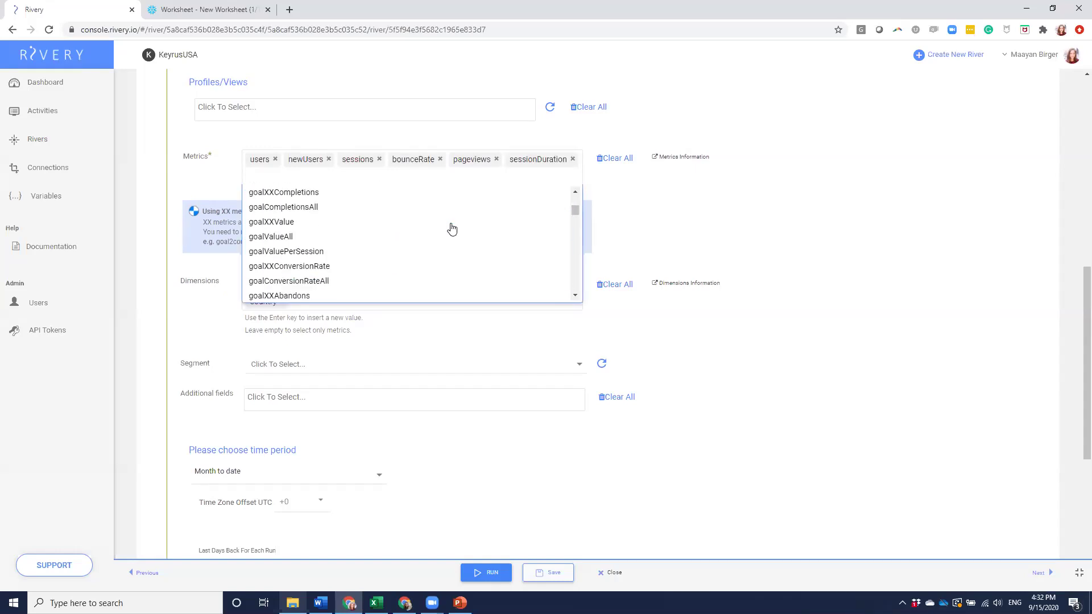
{"action": "scroll", "coordinate": [473, 231], "scroll_direction": "down", "scroll_amount": 5}
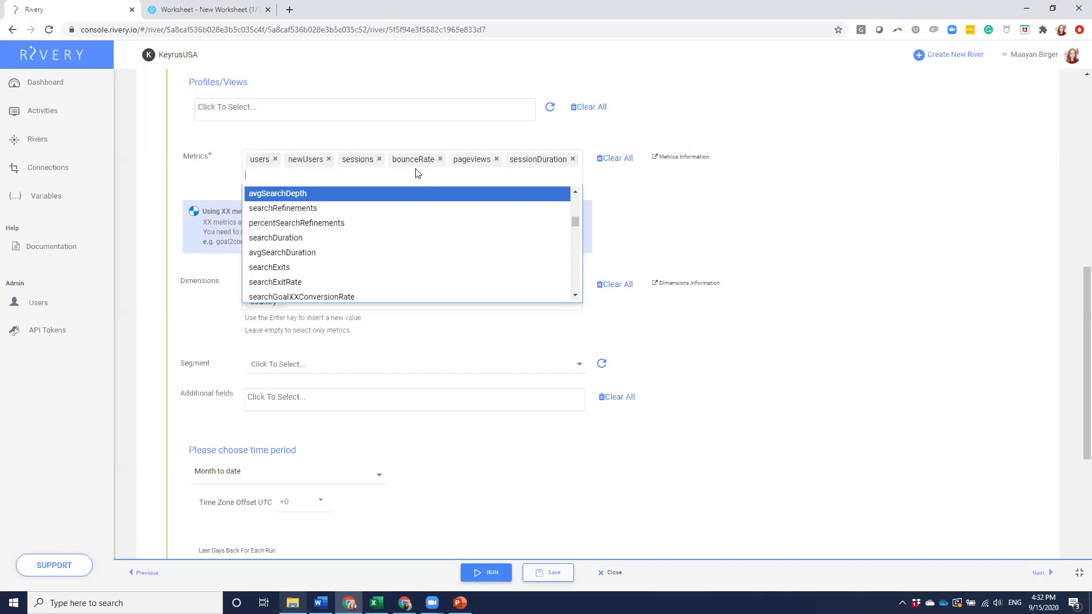
{"action": "scroll", "coordinate": [378, 268], "scroll_direction": "down", "scroll_amount": 2}
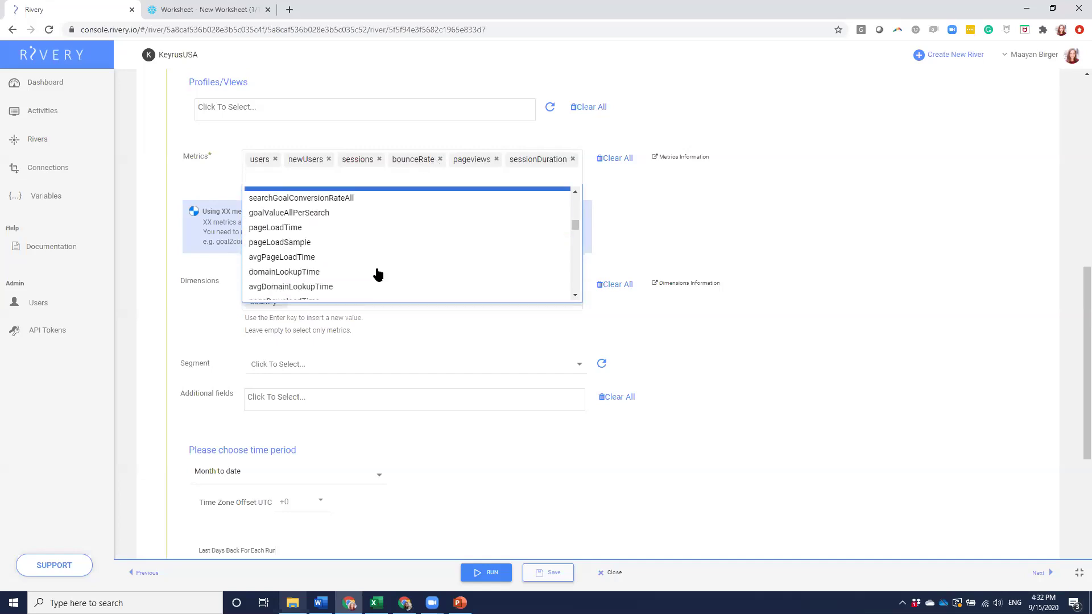
{"action": "scroll", "coordinate": [397, 288], "scroll_direction": "down", "scroll_amount": 1}
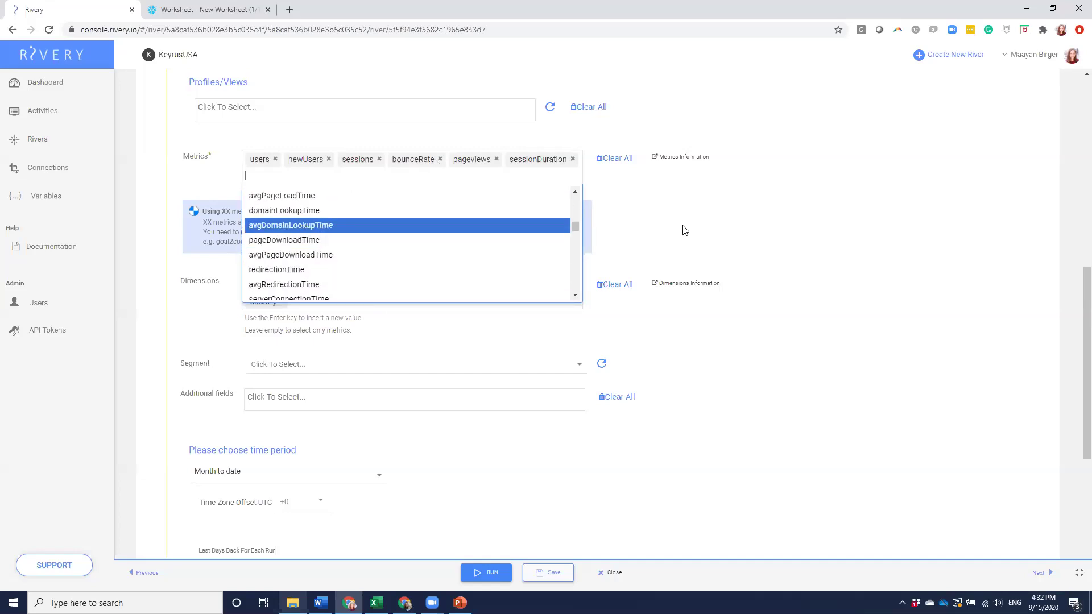
{"action": "left_click", "coordinate": [727, 218]}
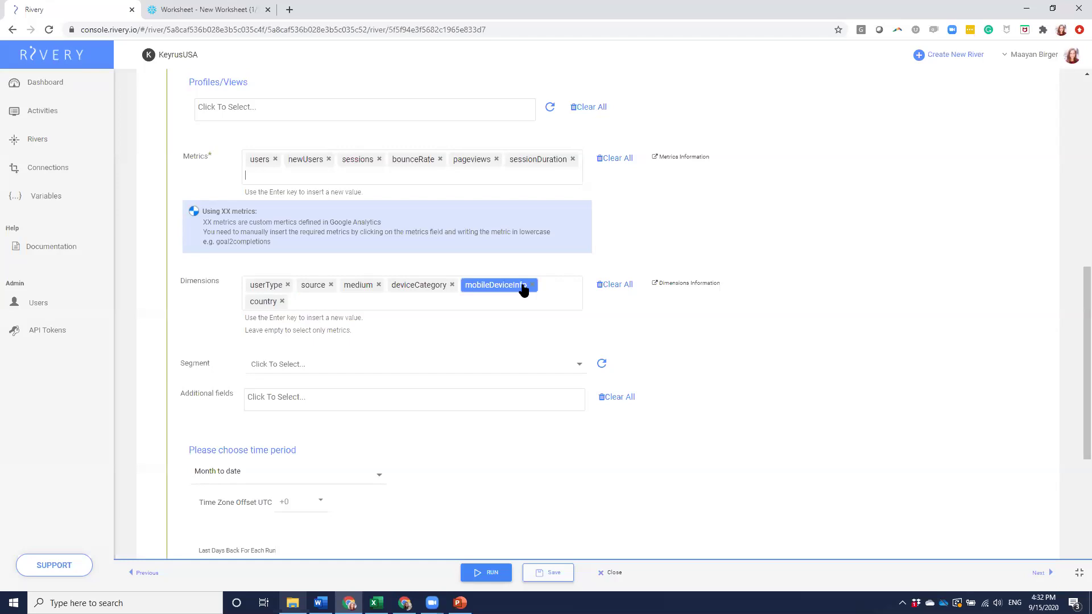
Browse the dimensions available for the Google Analytics source without adding any.
{"action": "left_click", "coordinate": [339, 307]}
{"action": "scroll", "coordinate": [363, 366], "scroll_direction": "down", "scroll_amount": 6}
{"action": "scroll", "coordinate": [387, 410], "scroll_direction": "down", "scroll_amount": 3}
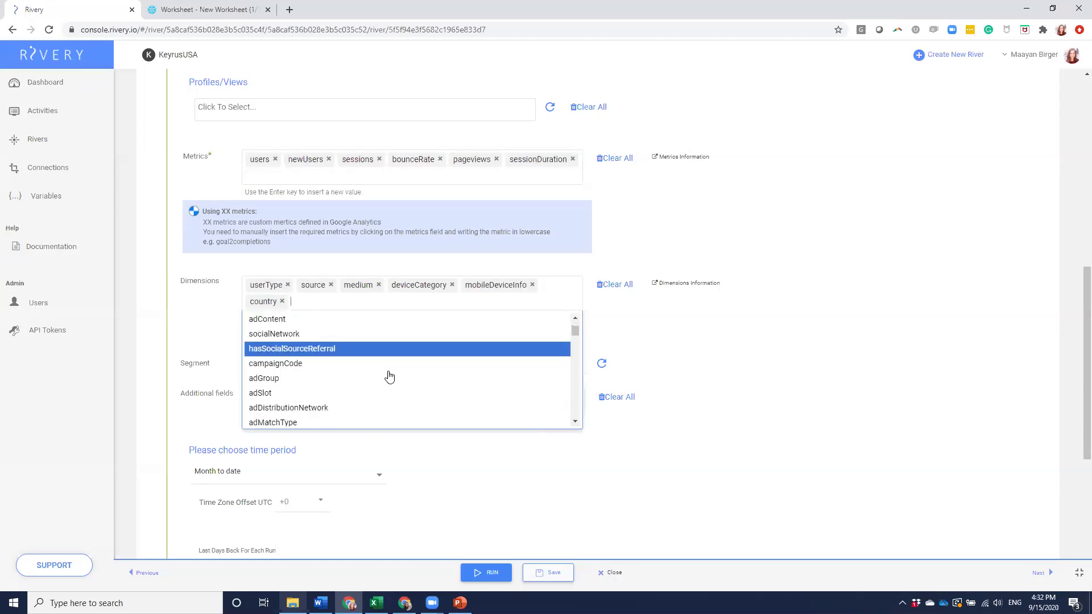
{"action": "left_click", "coordinate": [774, 335]}
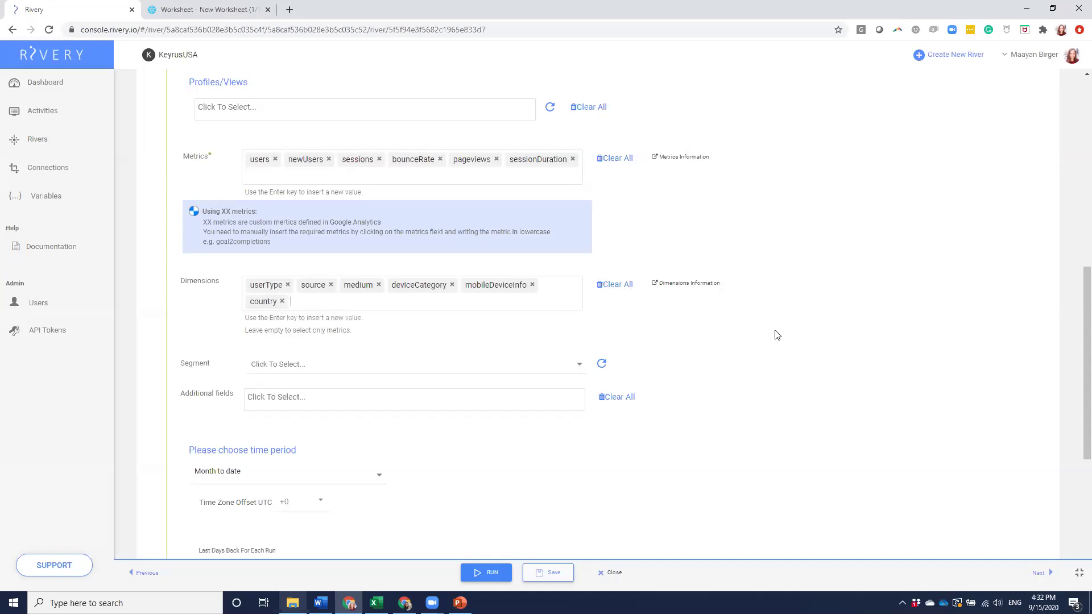
Review the source's time period, time zone offset, days back and time chunk size settings.
{"action": "scroll", "coordinate": [777, 335], "scroll_direction": "down", "scroll_amount": 4}
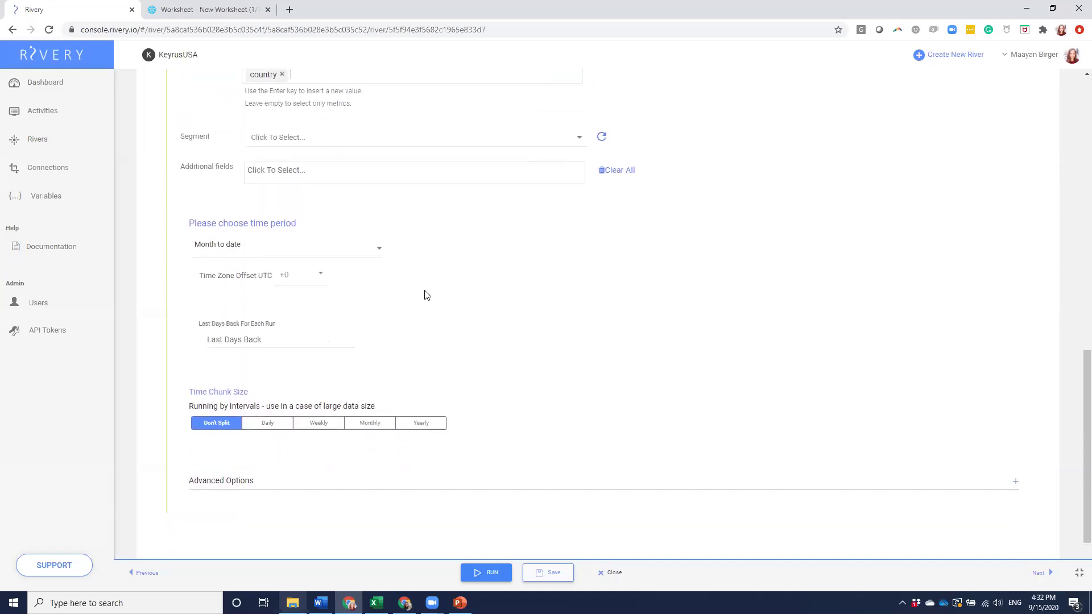
{"action": "scroll", "coordinate": [422, 294], "scroll_direction": "down", "scroll_amount": 1}
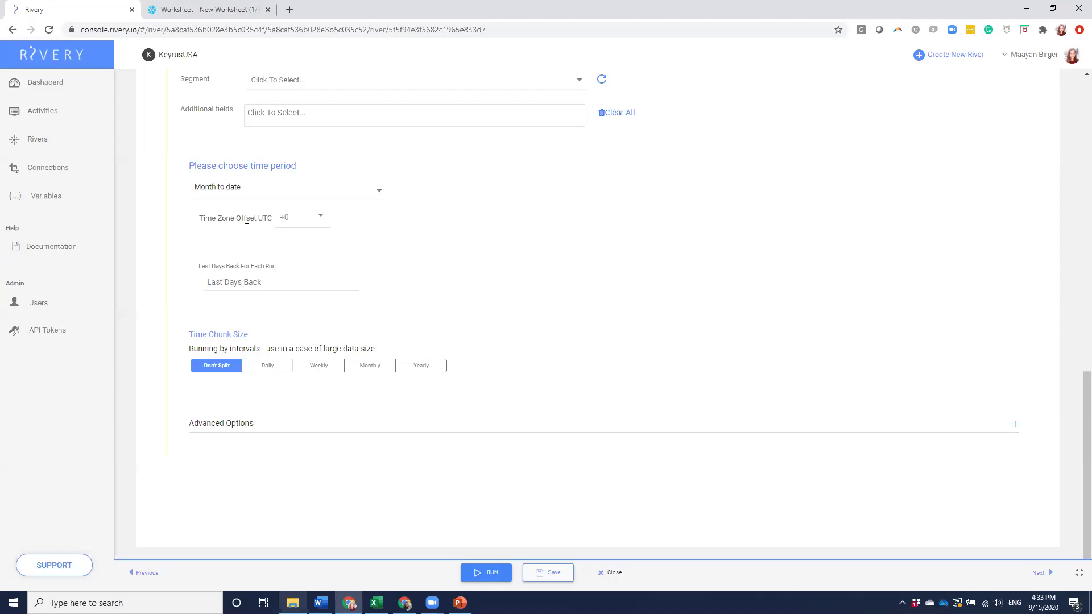
{"action": "scroll", "coordinate": [467, 244], "scroll_direction": "up", "scroll_amount": 2}
{"action": "scroll", "coordinate": [556, 356], "scroll_direction": "up", "scroll_amount": 10}
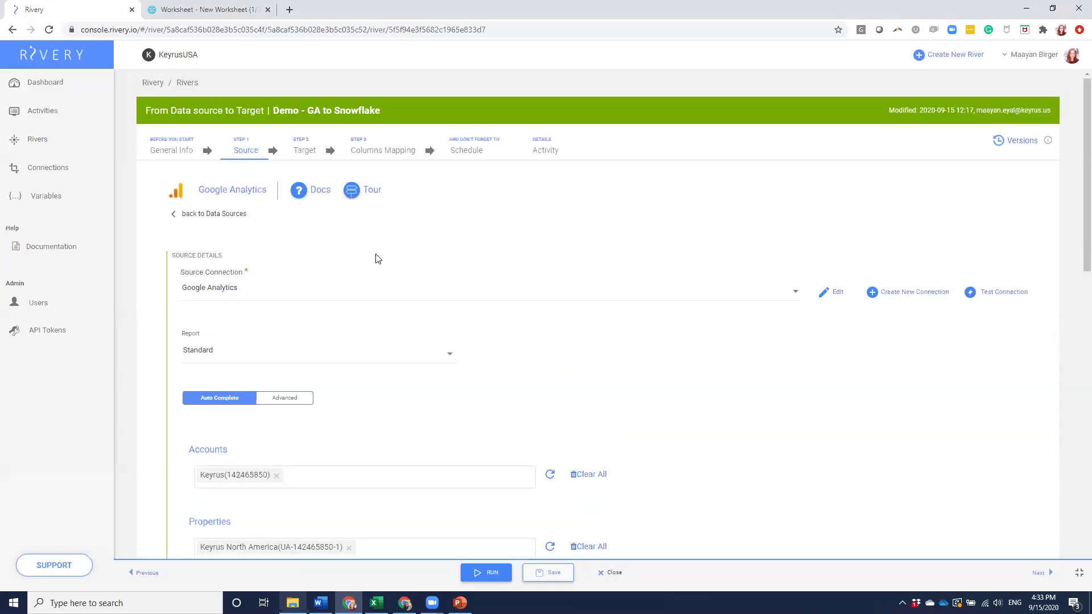
Review the river's Snowflake target settings, including the connection, database, schema, table name and loading mode.
{"action": "left_click", "coordinate": [306, 150]}
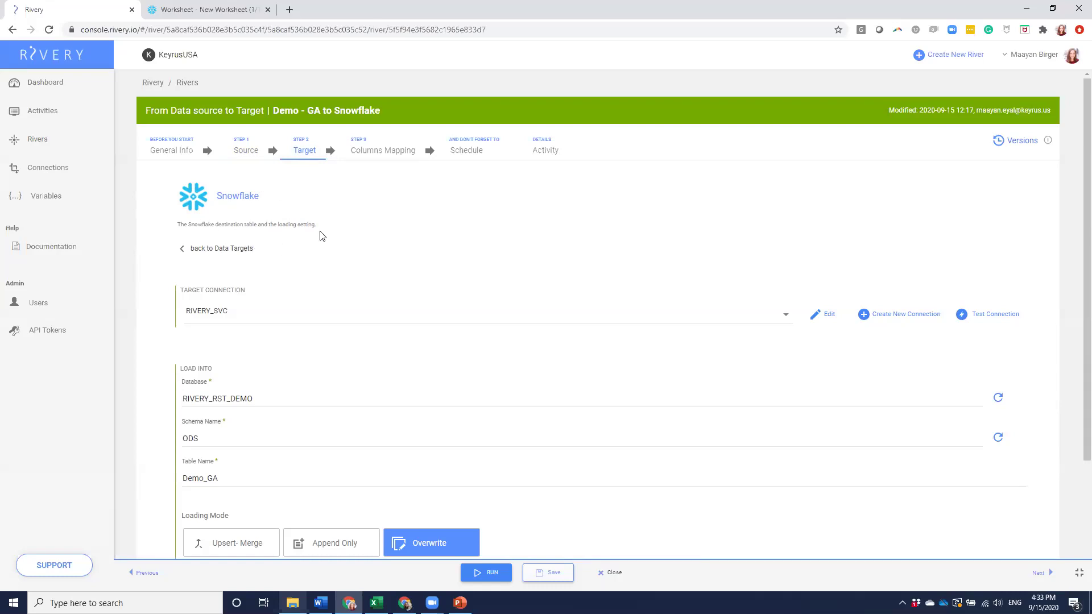
{"action": "scroll", "coordinate": [348, 330], "scroll_direction": "down", "scroll_amount": 2}
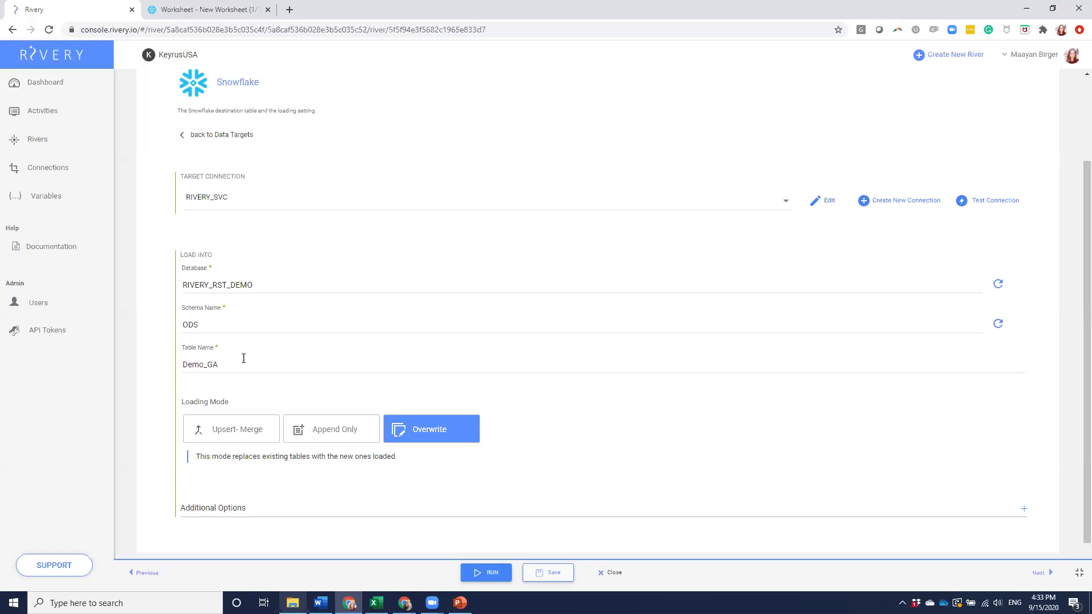
{"action": "scroll", "coordinate": [278, 320], "scroll_direction": "up", "scroll_amount": 1}
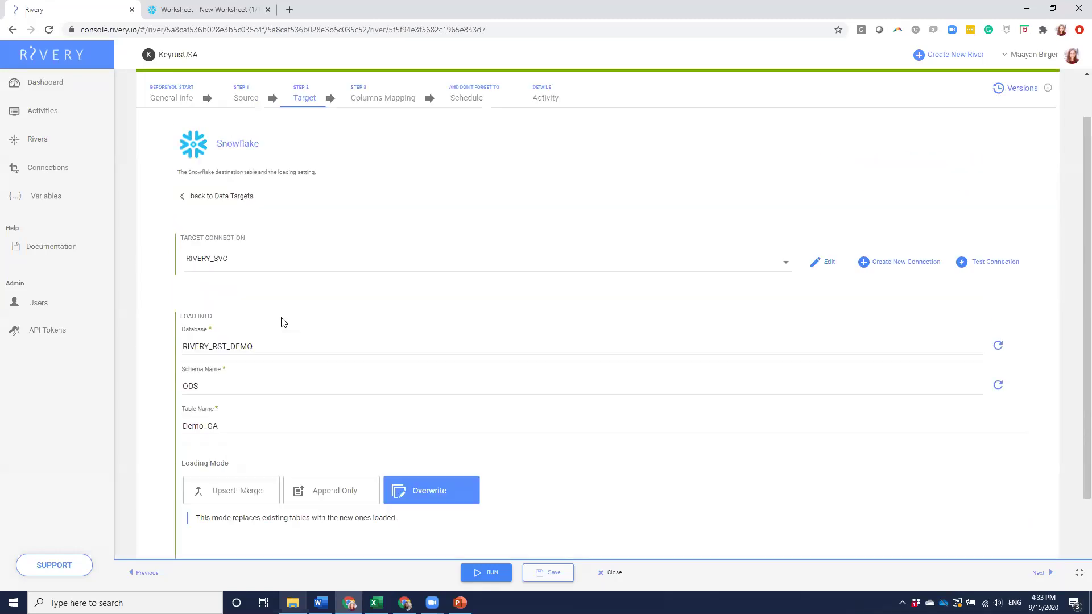
{"action": "scroll", "coordinate": [283, 322], "scroll_direction": "up", "scroll_amount": 1}
Generate the Snowflake columns mapping with Auto Mapping and look over the mapped fields.
{"action": "left_click", "coordinate": [381, 153]}
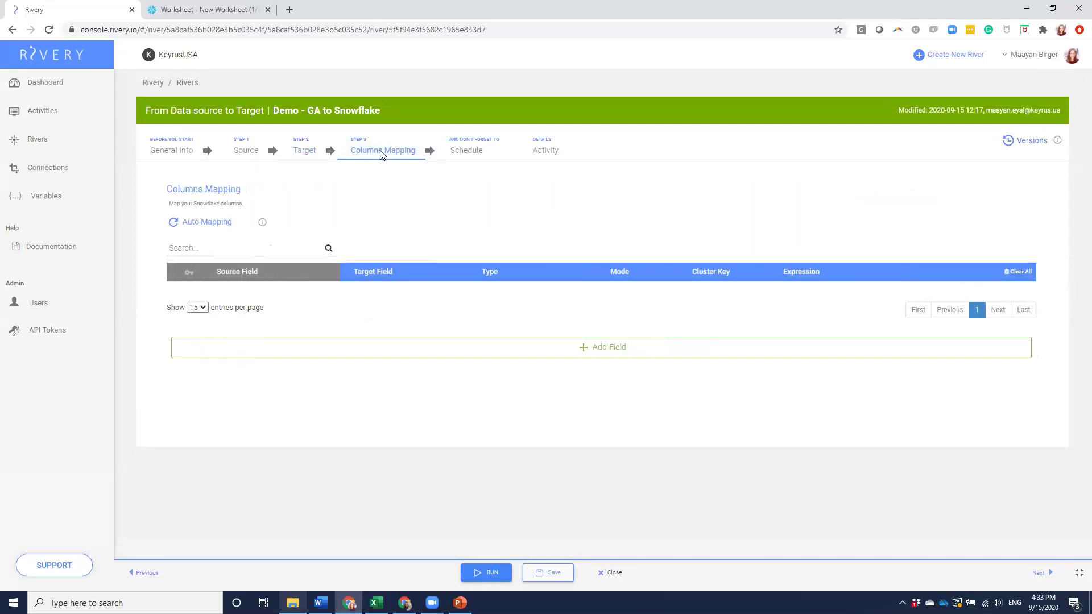
{"action": "left_click", "coordinate": [209, 228]}
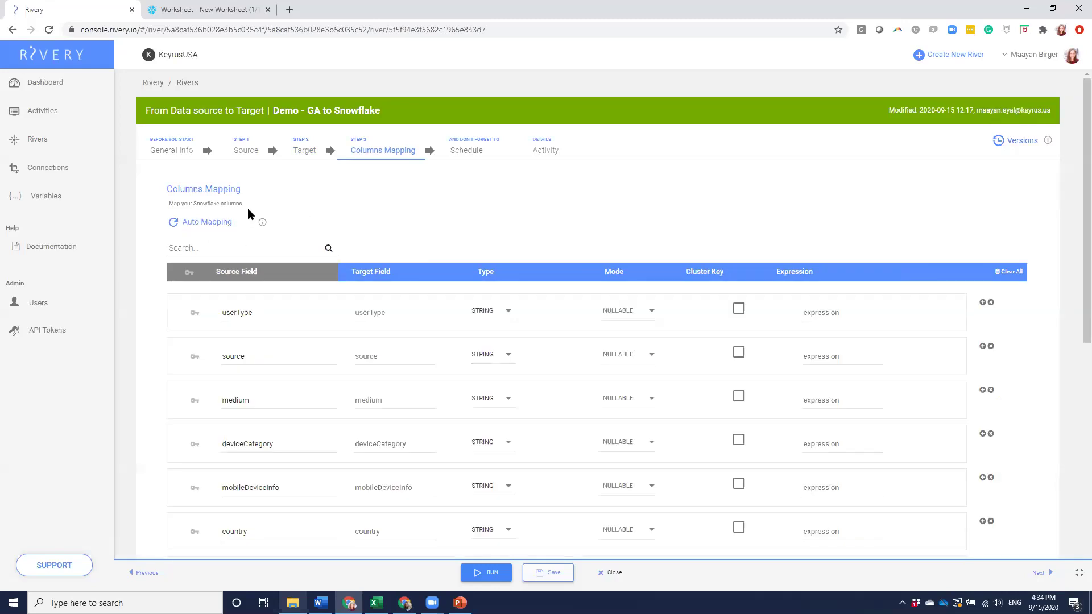
{"action": "scroll", "coordinate": [348, 193], "scroll_direction": "down", "scroll_amount": 2}
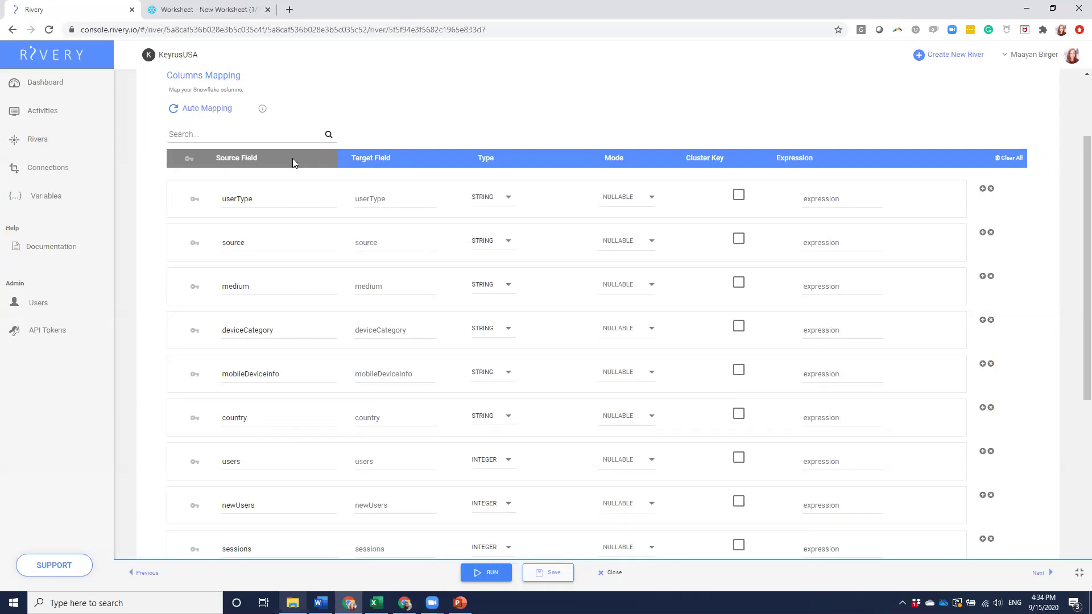
{"action": "scroll", "coordinate": [293, 158], "scroll_direction": "up", "scroll_amount": 1}
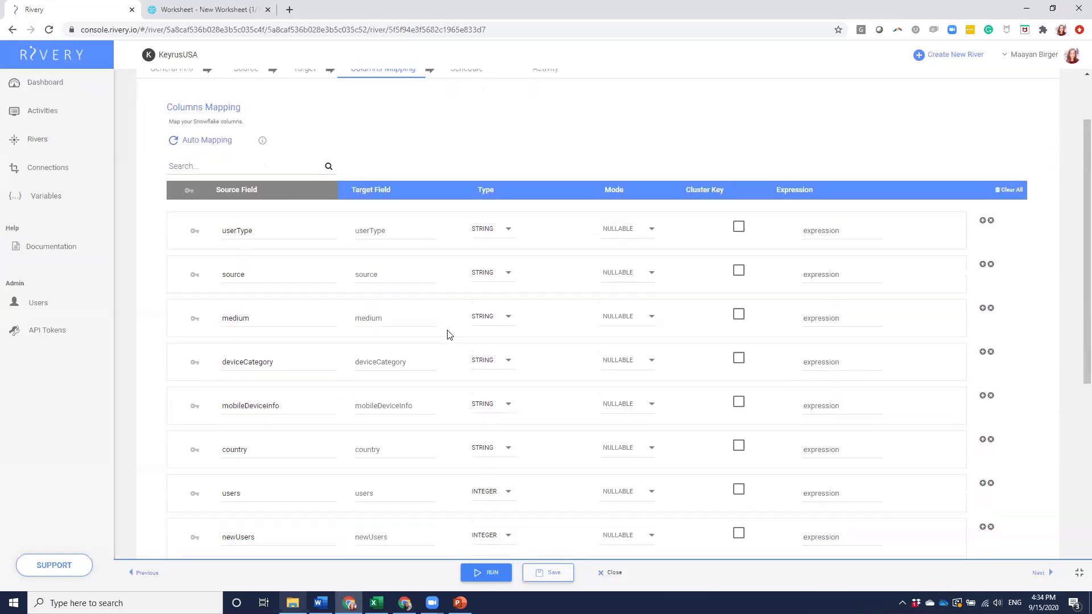
Read through the full list of mapped columns, from userType to sessionDuration, with their types and modes.
{"action": "scroll", "coordinate": [446, 267], "scroll_direction": "down", "scroll_amount": 2}
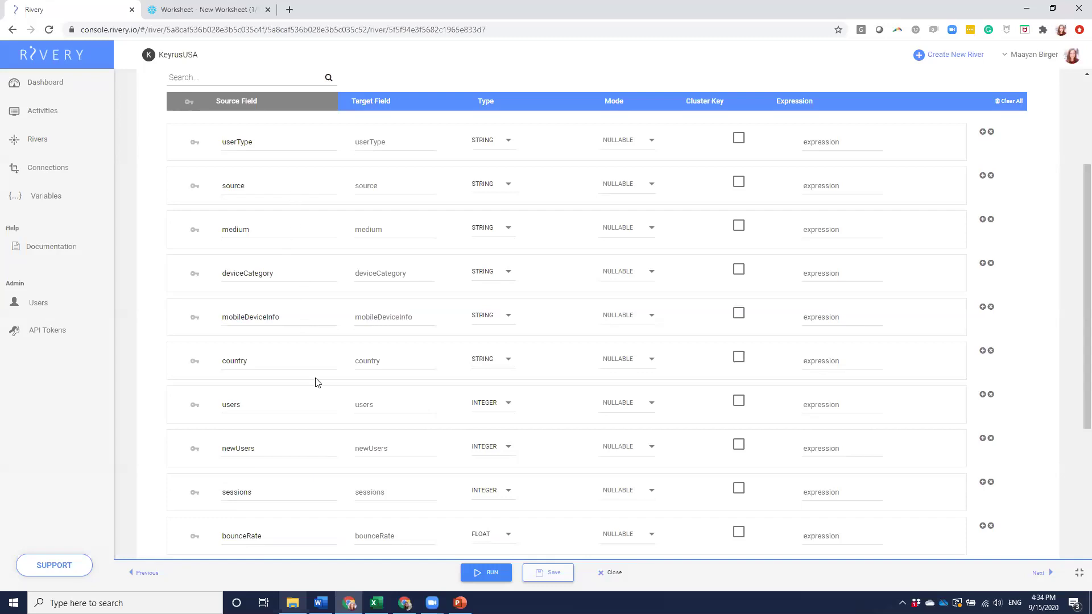
{"action": "scroll", "coordinate": [316, 464], "scroll_direction": "down", "scroll_amount": 1}
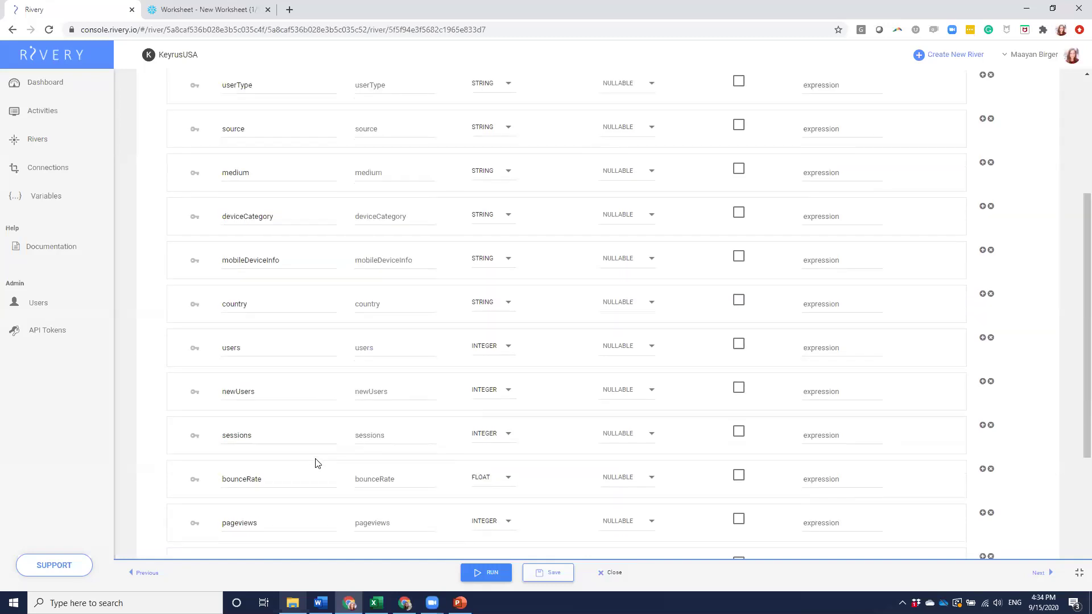
{"action": "scroll", "coordinate": [317, 463], "scroll_direction": "down", "scroll_amount": 1}
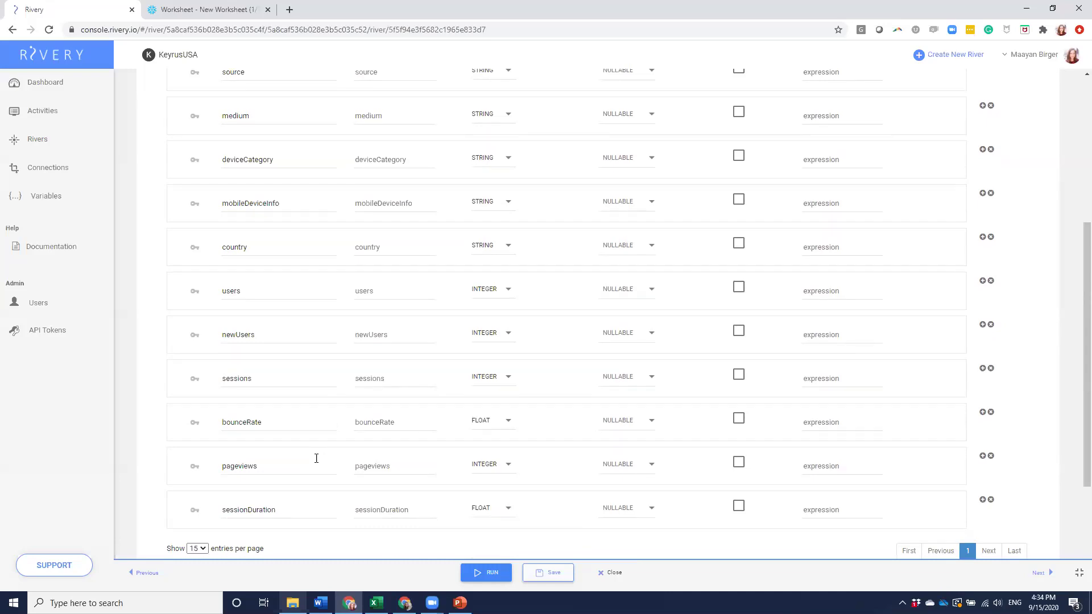
{"action": "scroll", "coordinate": [316, 459], "scroll_direction": "up", "scroll_amount": 5}
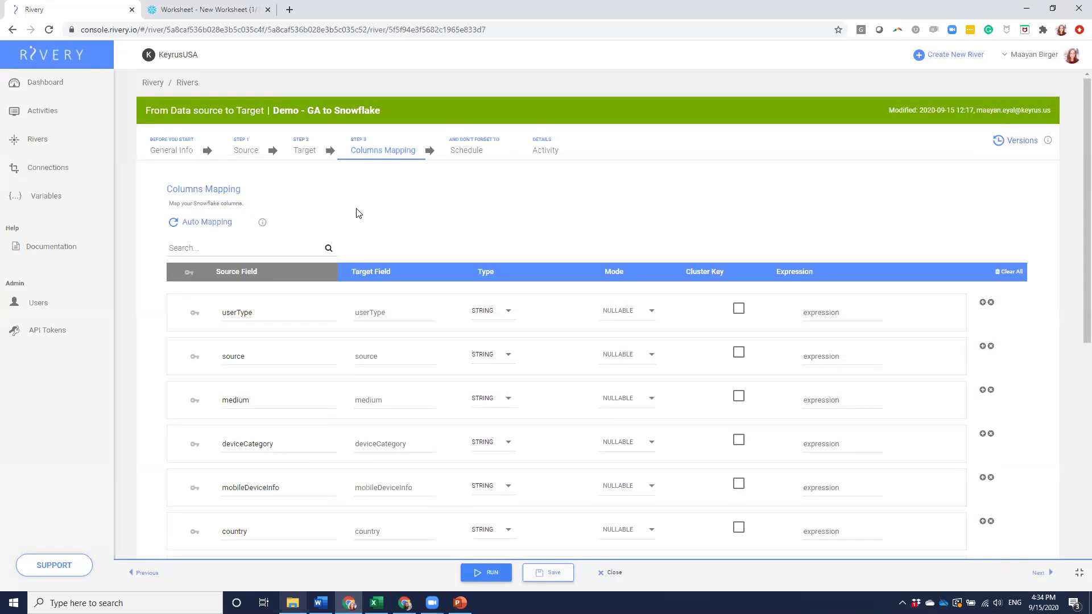
Turn on scheduling for the Demo - GA to Snowflake river to view the available frequency options.
{"action": "left_click", "coordinate": [473, 157]}
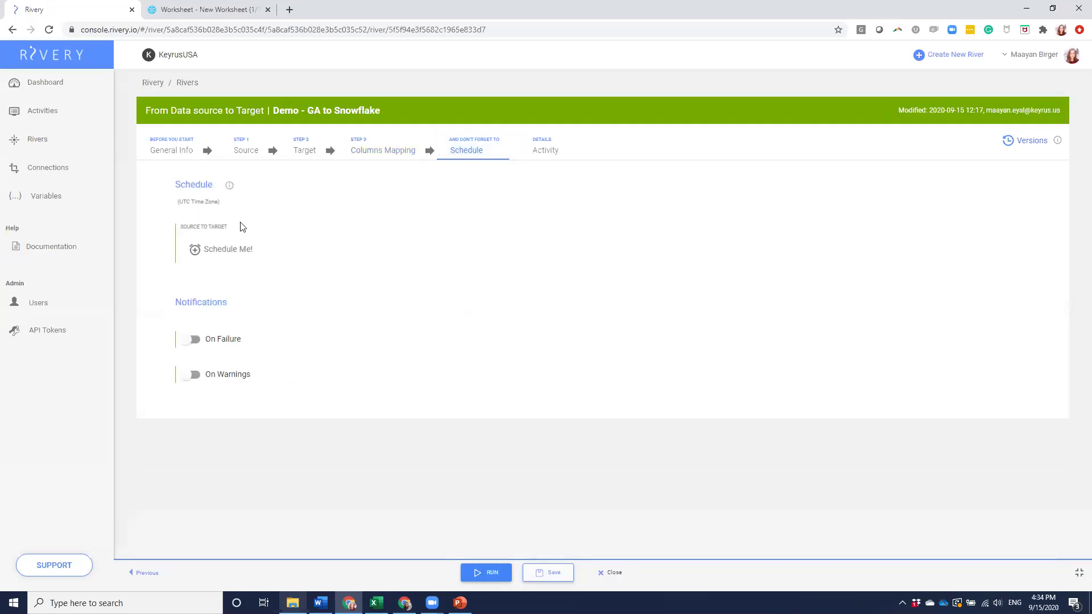
{"action": "left_click", "coordinate": [215, 257]}
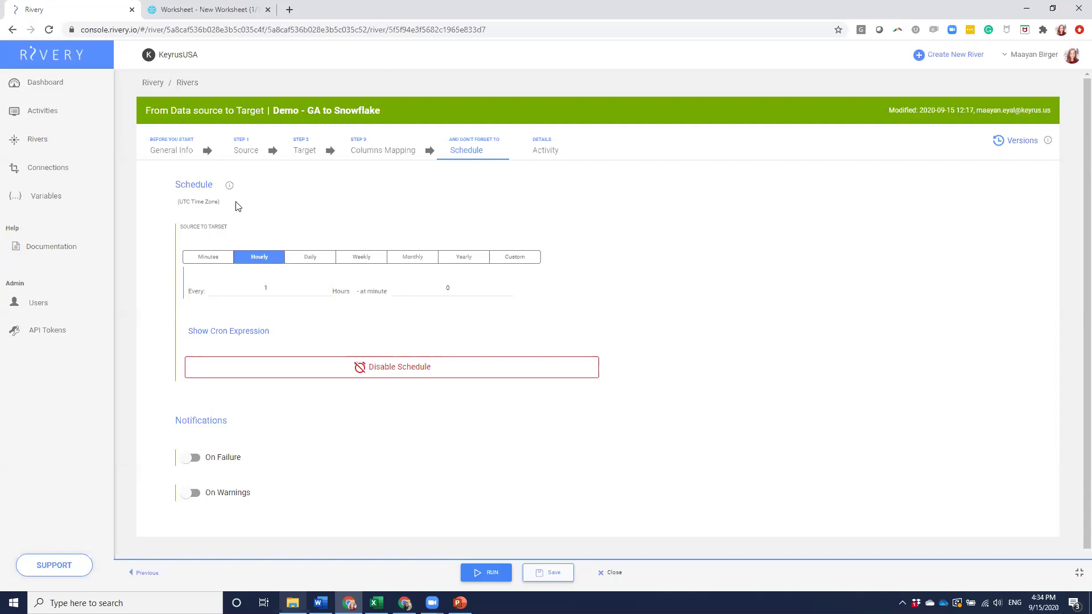
Return from the Google Analytics source to the data source catalogue and browse its connectors from Marketing through Relational Database.
{"action": "left_click", "coordinate": [244, 151]}
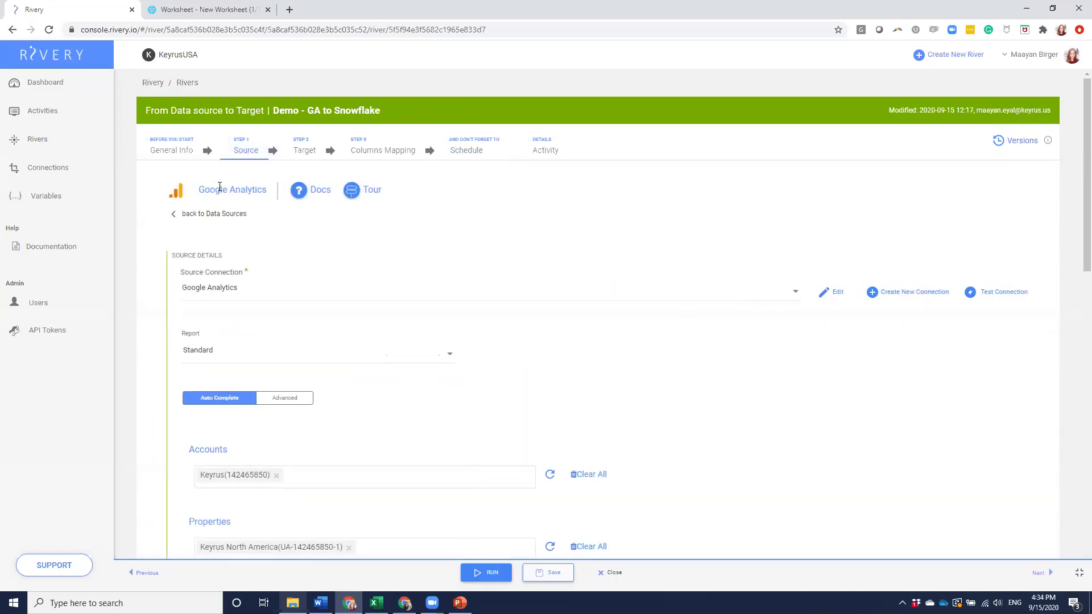
{"action": "left_click", "coordinate": [204, 216]}
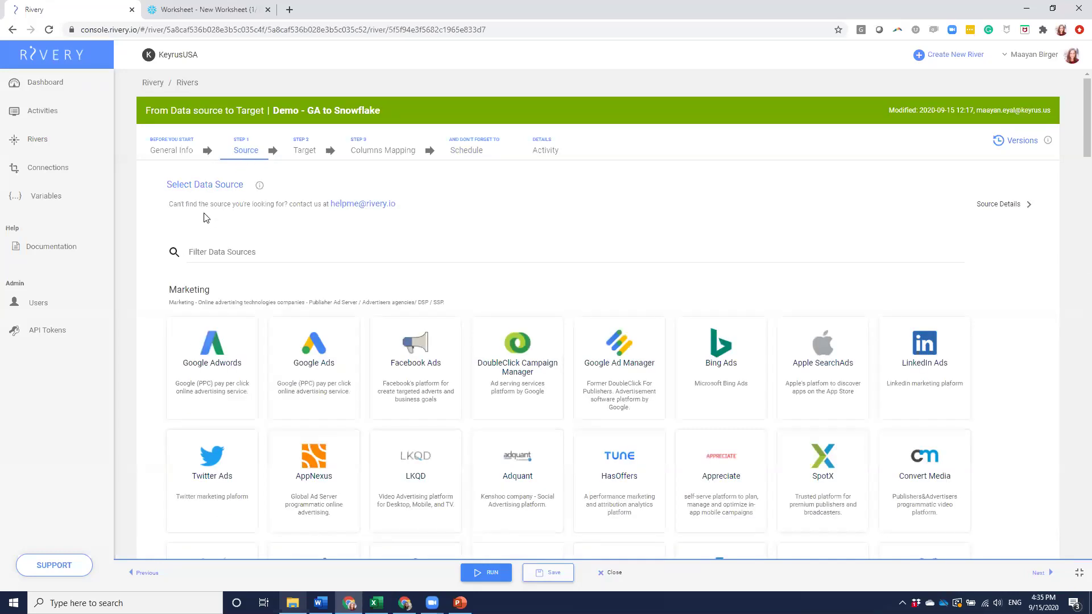
{"action": "scroll", "coordinate": [728, 215], "scroll_direction": "down", "scroll_amount": 1}
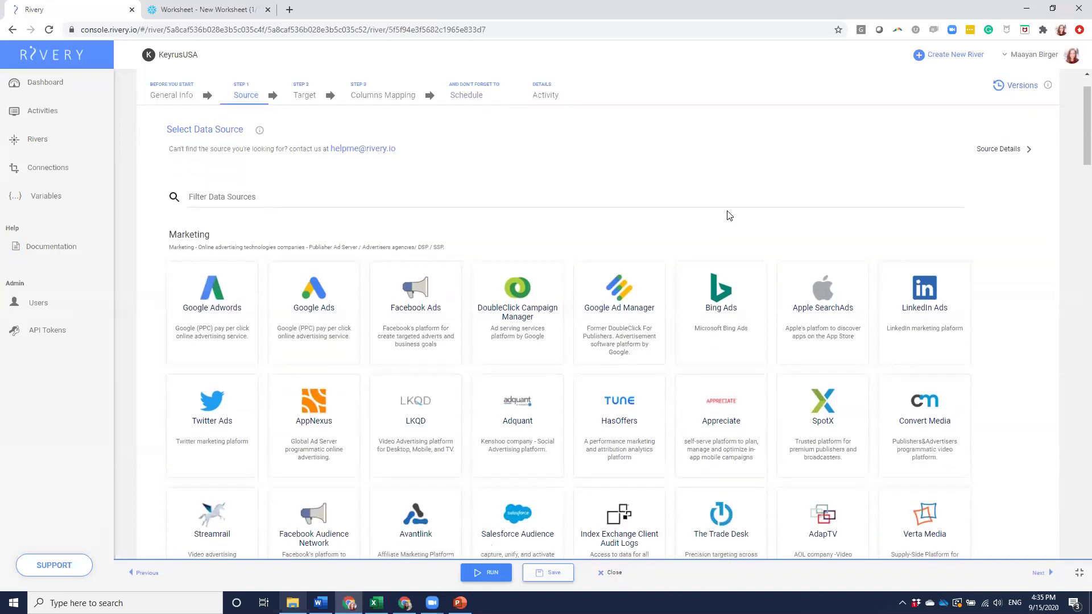
{"action": "scroll", "coordinate": [728, 191], "scroll_direction": "down", "scroll_amount": 1}
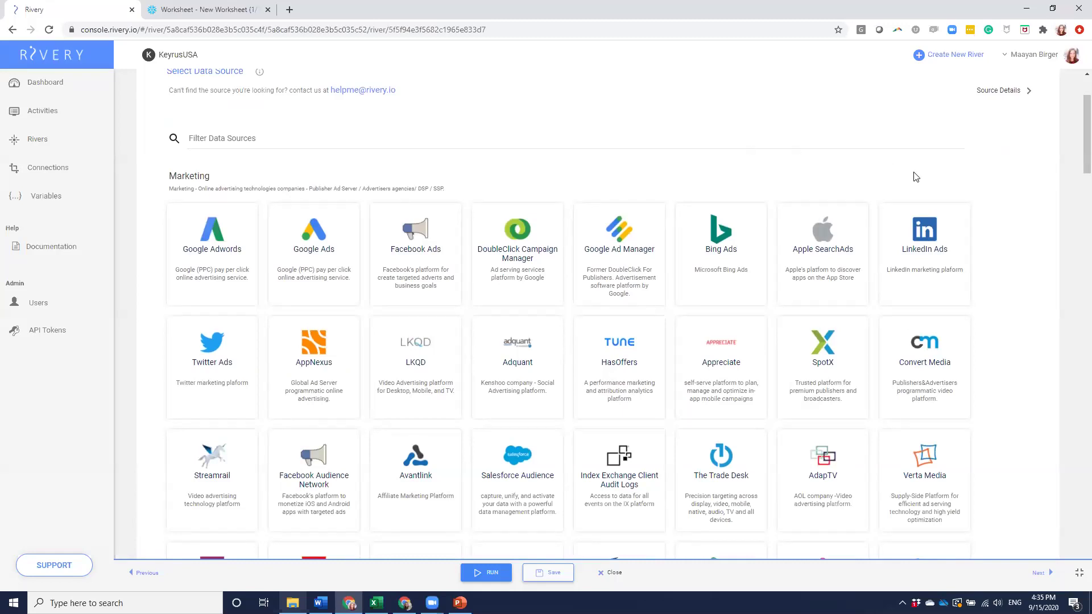
{"action": "scroll", "coordinate": [973, 231], "scroll_direction": "down", "scroll_amount": 1}
{"action": "scroll", "coordinate": [975, 231], "scroll_direction": "down", "scroll_amount": 5}
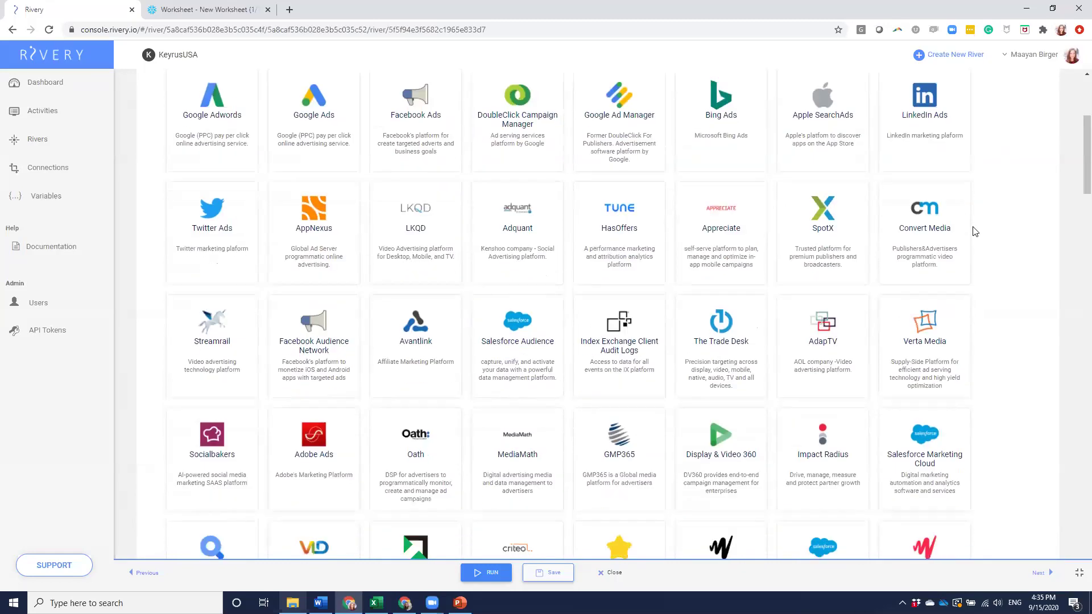
{"action": "scroll", "coordinate": [975, 231], "scroll_direction": "down", "scroll_amount": 2}
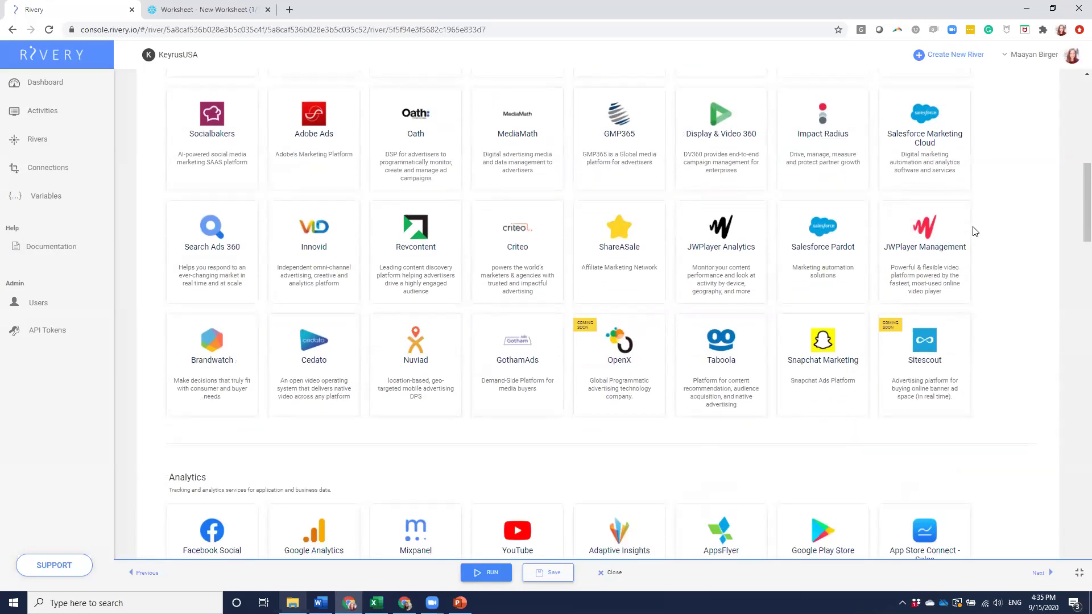
{"action": "scroll", "coordinate": [976, 231], "scroll_direction": "down", "scroll_amount": 1}
{"action": "scroll", "coordinate": [976, 230], "scroll_direction": "down", "scroll_amount": 1}
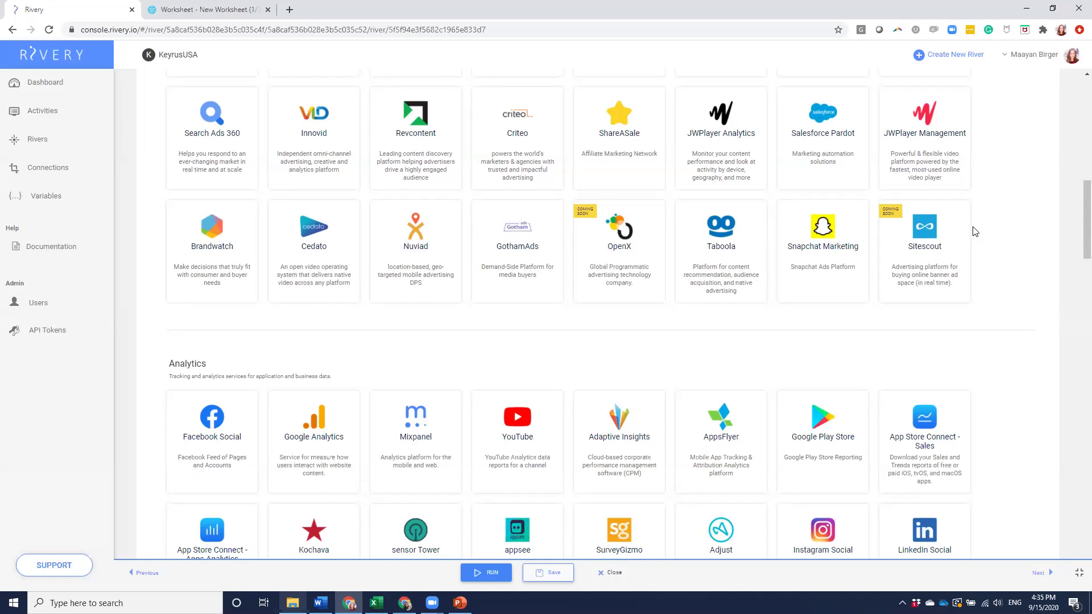
{"action": "scroll", "coordinate": [976, 231], "scroll_direction": "down", "scroll_amount": 2}
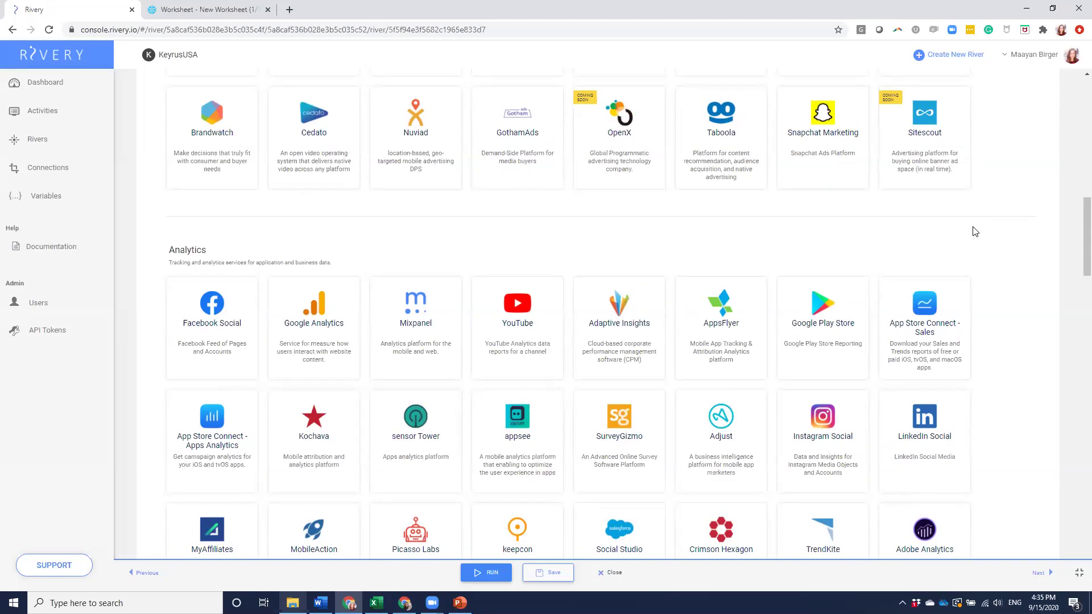
{"action": "scroll", "coordinate": [975, 231], "scroll_direction": "down", "scroll_amount": 5}
{"action": "scroll", "coordinate": [975, 231], "scroll_direction": "down", "scroll_amount": 5}
{"action": "scroll", "coordinate": [975, 231], "scroll_direction": "down", "scroll_amount": 3}
{"action": "scroll", "coordinate": [974, 231], "scroll_direction": "down", "scroll_amount": 4}
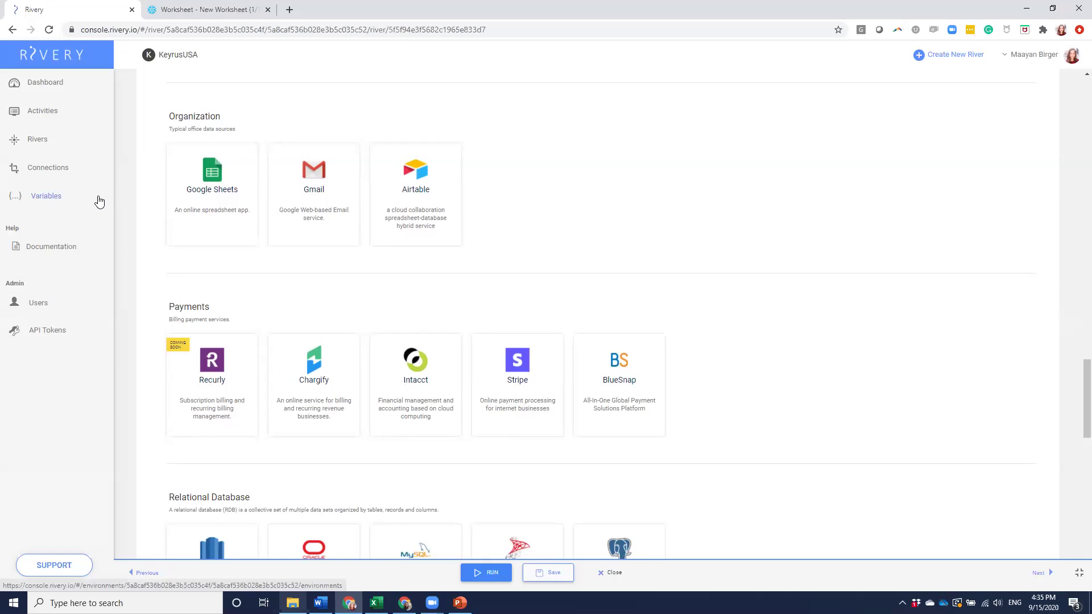
Go to the list of rivers and open the logic river Demo Logic eCommerce - First Touch Attribution.
{"action": "left_click", "coordinate": [48, 144]}
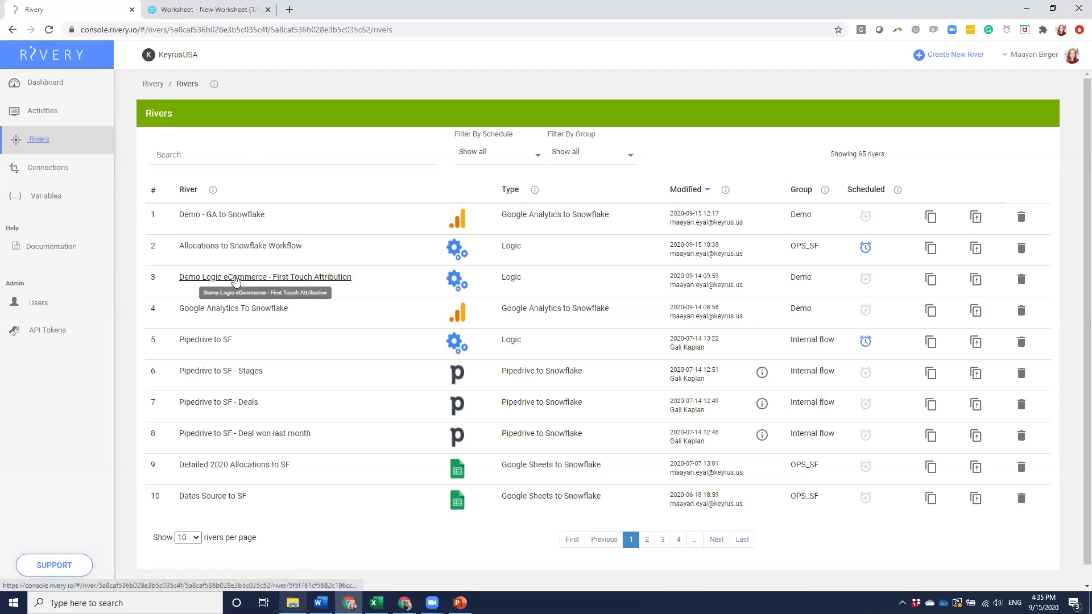
{"action": "double_click", "coordinate": [501, 279]}
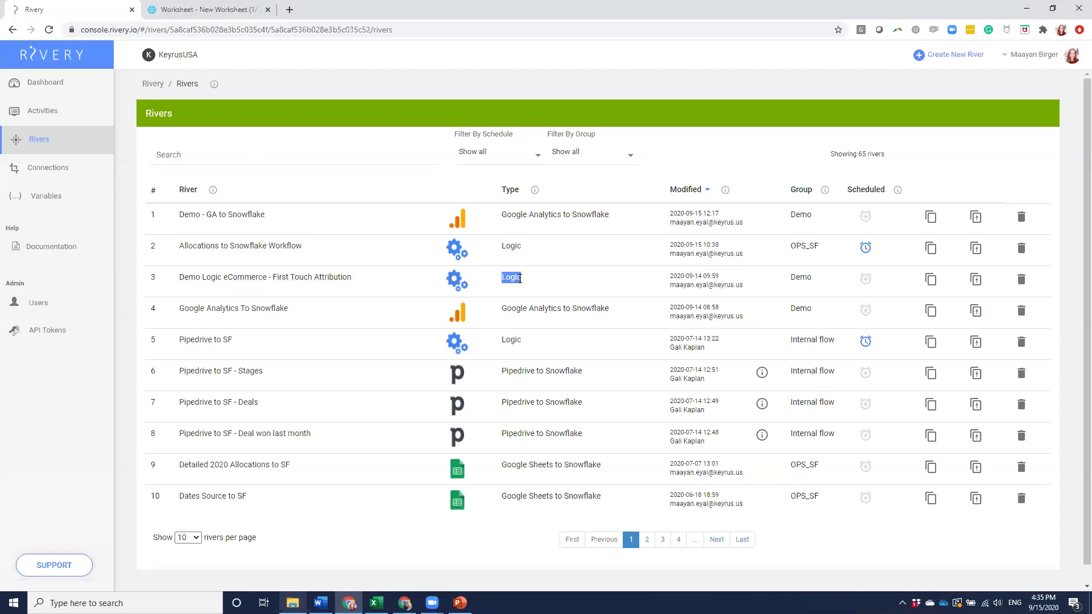
{"action": "left_click", "coordinate": [438, 278]}
{"action": "left_click", "coordinate": [271, 277]}
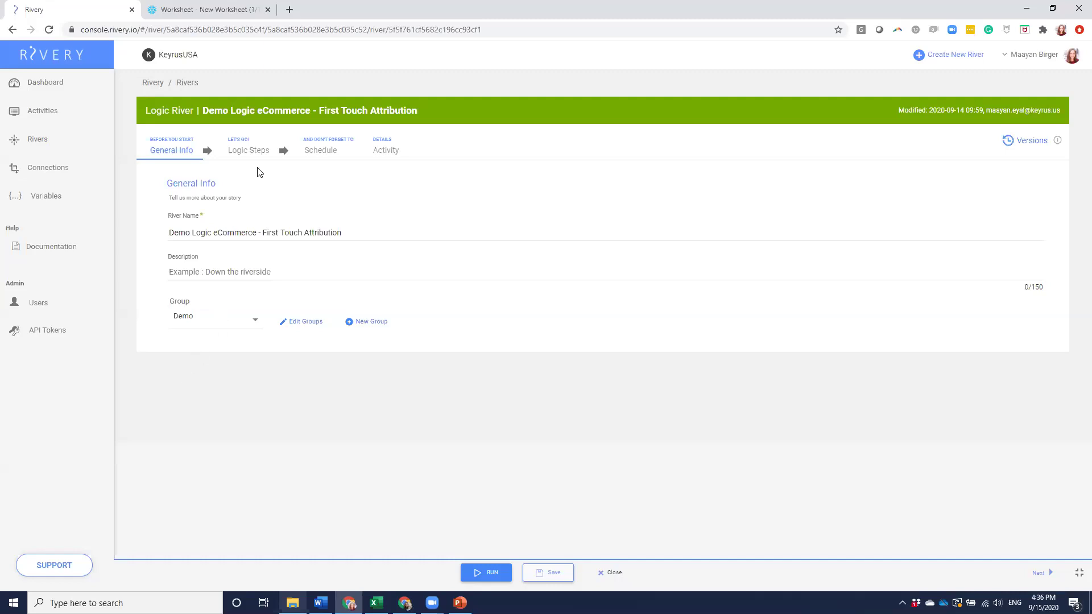
Review the river's logic steps: Instagram Impressions, Channel Mapping and Marketing - First Touch Attribution.
{"action": "left_click", "coordinate": [247, 153]}
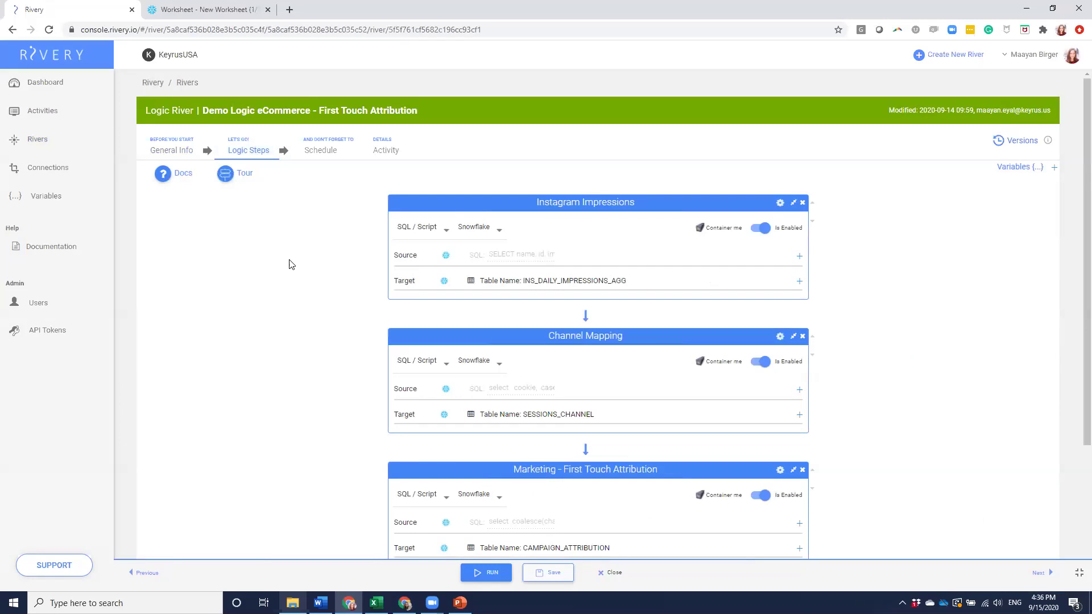
{"action": "scroll", "coordinate": [290, 267], "scroll_direction": "down", "scroll_amount": 2}
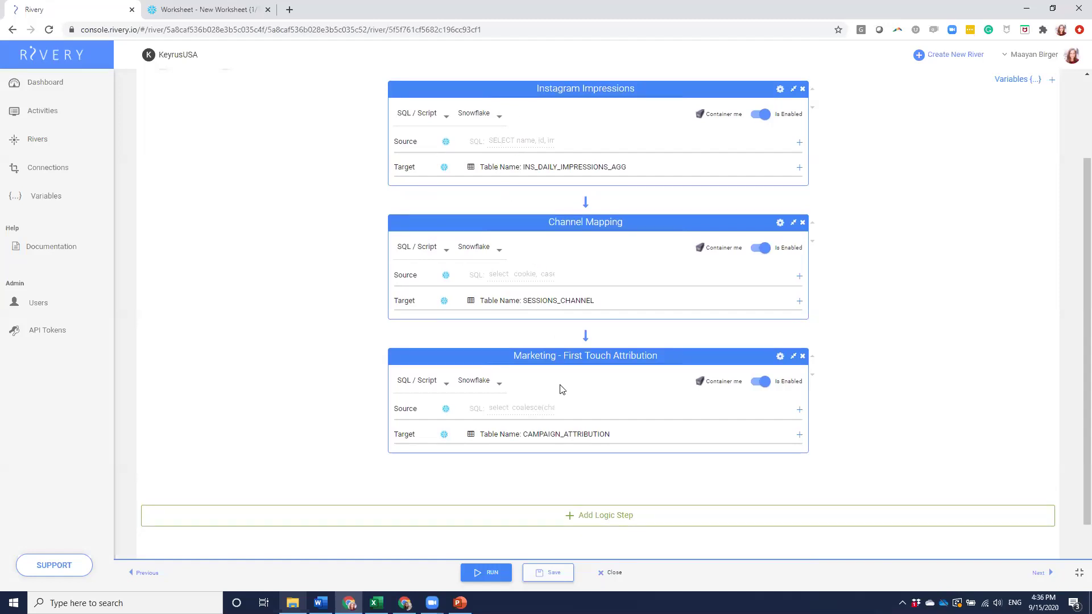
{"action": "scroll", "coordinate": [315, 421], "scroll_direction": "down", "scroll_amount": 1}
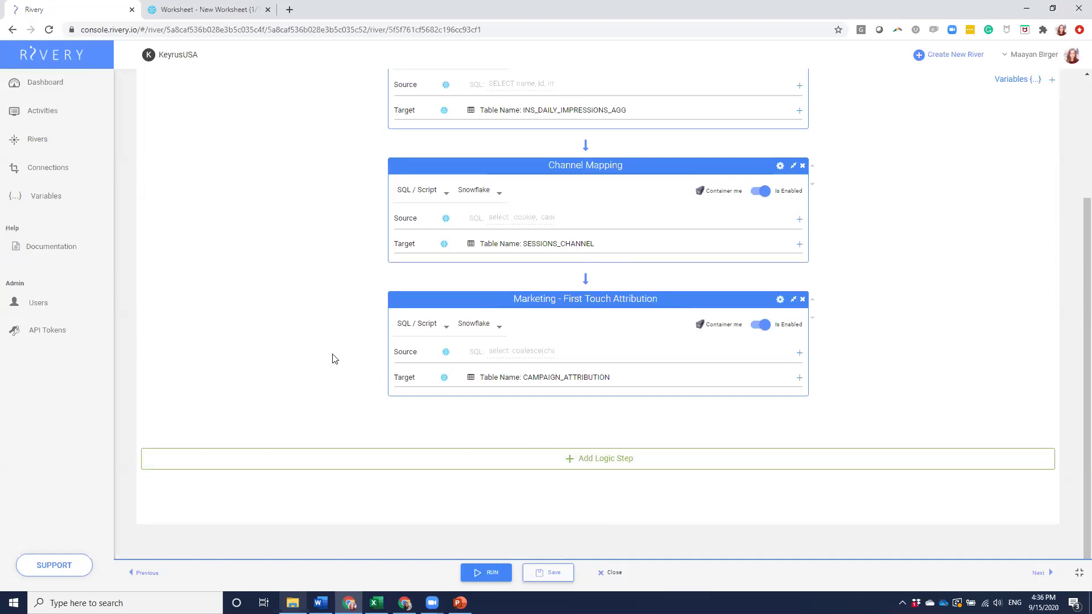
{"action": "scroll", "coordinate": [334, 358], "scroll_direction": "up", "scroll_amount": 3}
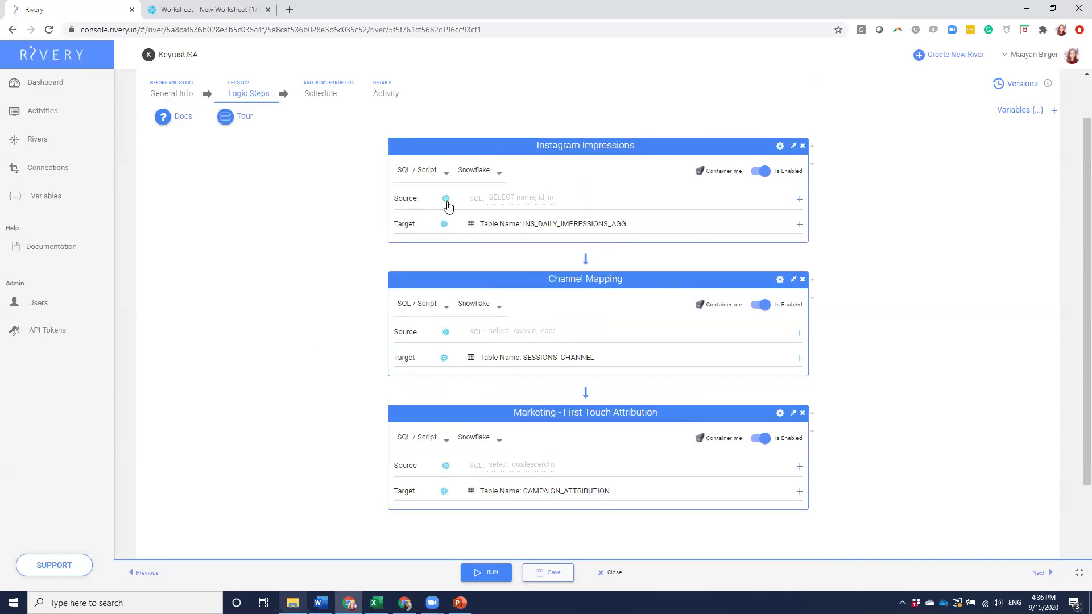
Examine the Instagram Impressions step's source SQL query in the enlarged editor, close it without saving, and look over the remaining steps.
{"action": "left_click", "coordinate": [516, 200]}
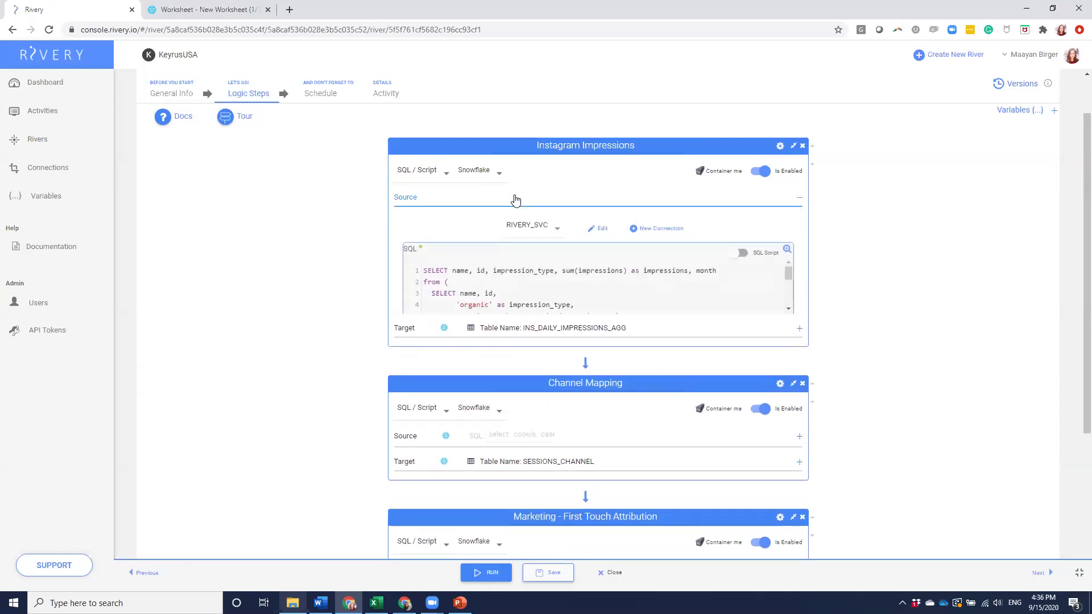
{"action": "left_click", "coordinate": [788, 248]}
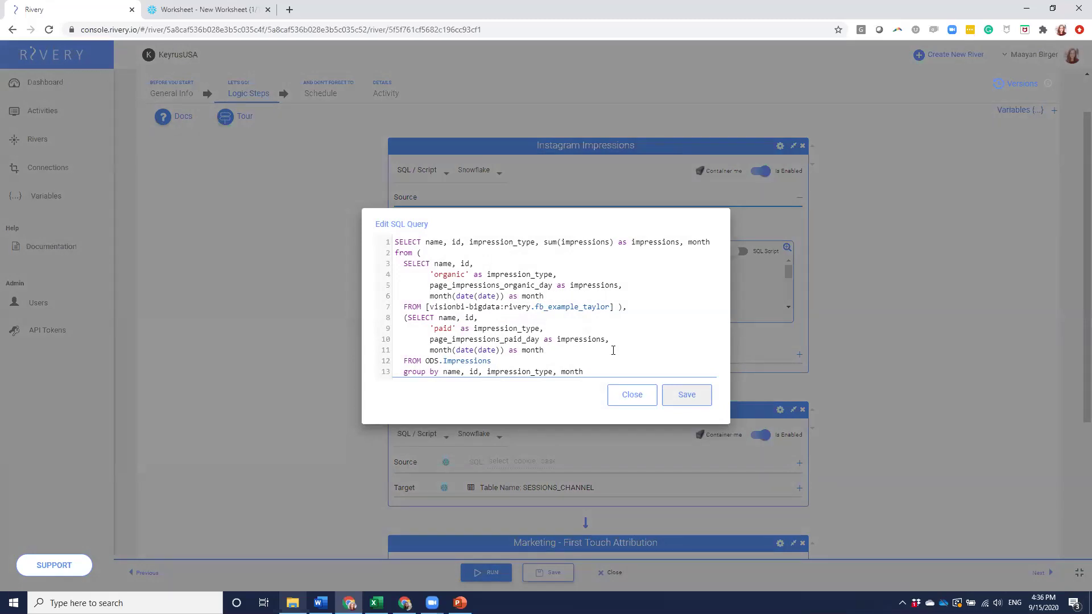
{"action": "left_click", "coordinate": [622, 404]}
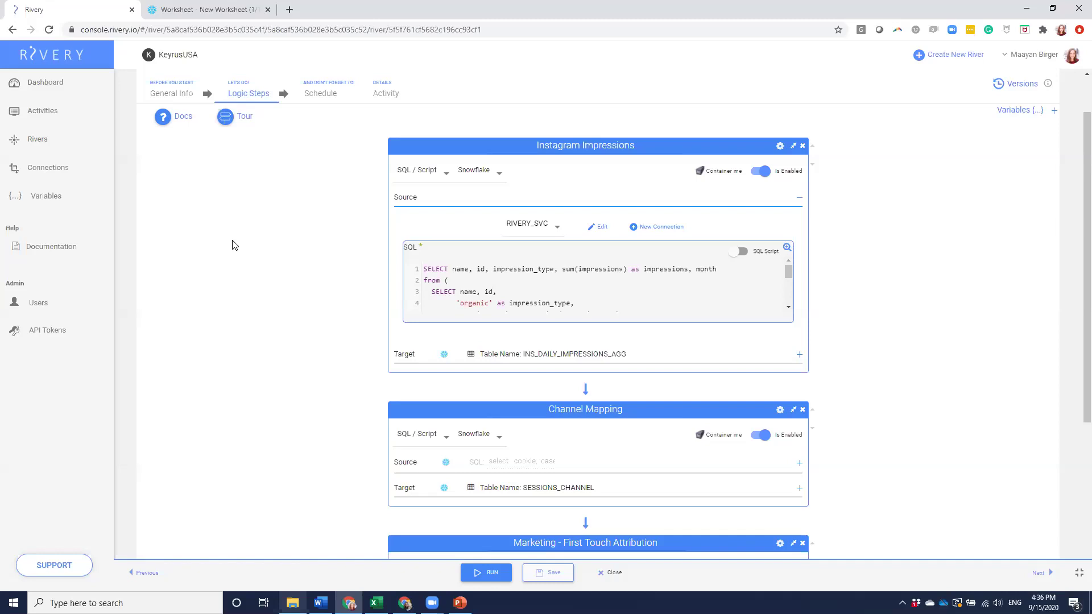
{"action": "scroll", "coordinate": [232, 245], "scroll_direction": "down", "scroll_amount": 2}
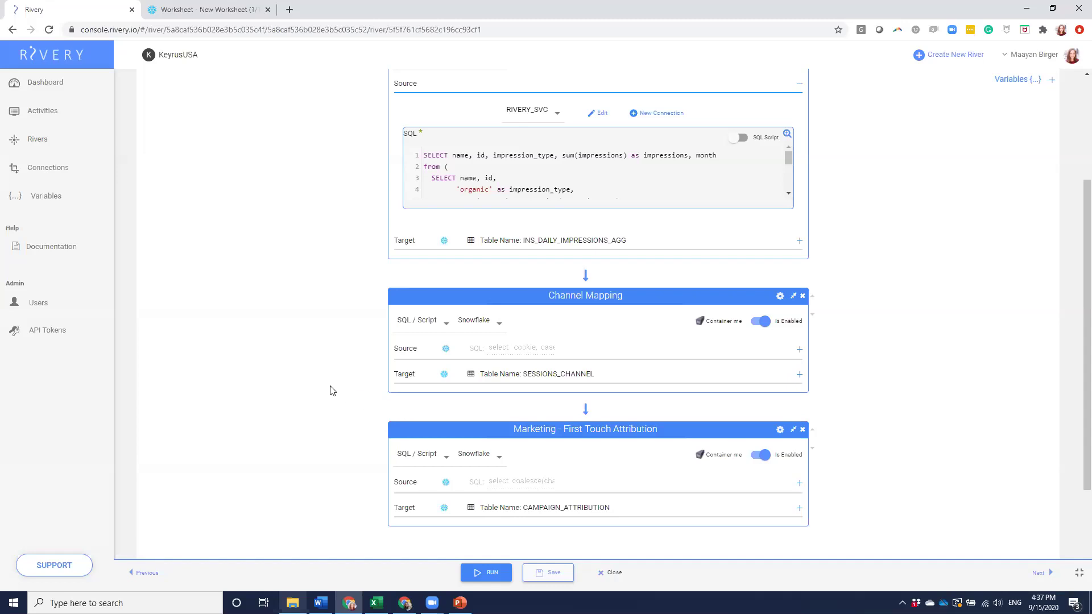
{"action": "scroll", "coordinate": [324, 384], "scroll_direction": "up", "scroll_amount": 3}
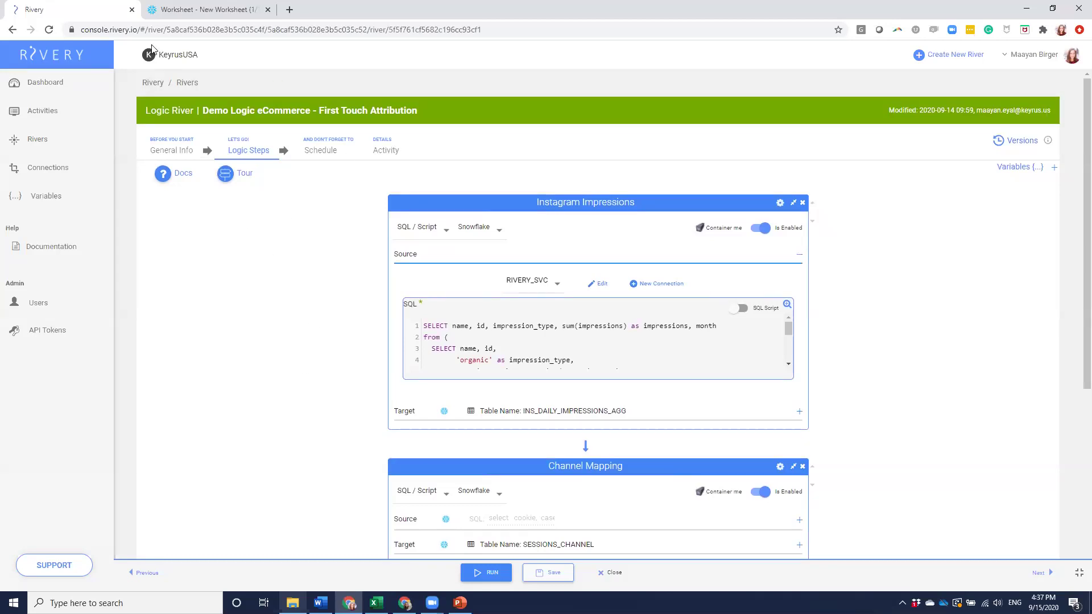
Switch to the Snowflake worksheet and examine the DWH and ODS tables of the RIVERY_RST_DEMO database.
{"action": "left_click", "coordinate": [201, 12]}
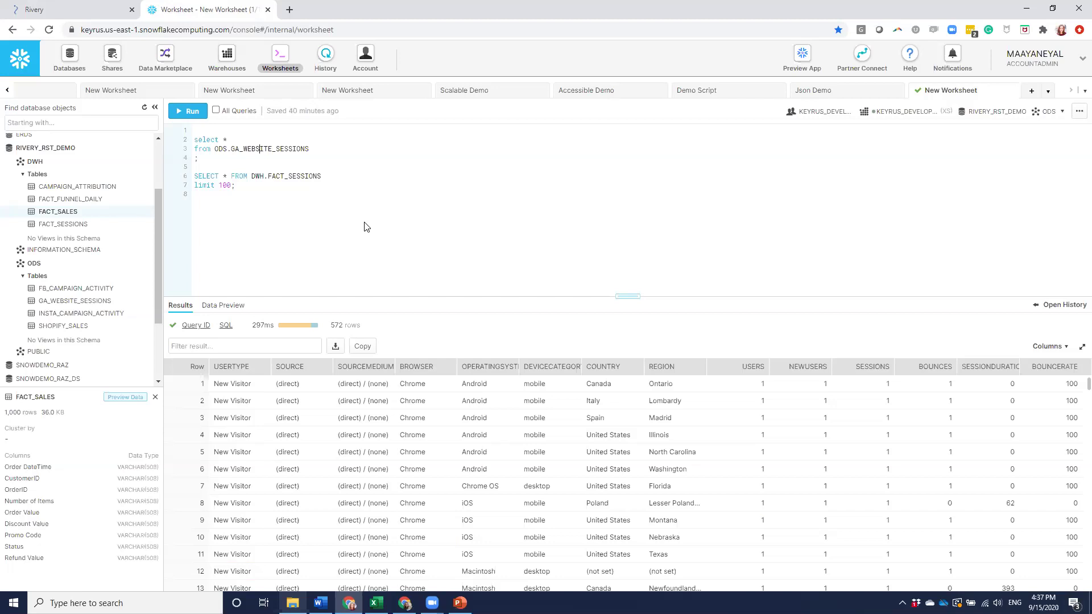
{"action": "left_click_drag", "start_coordinate": [157, 205], "coordinate": [159, 191]}
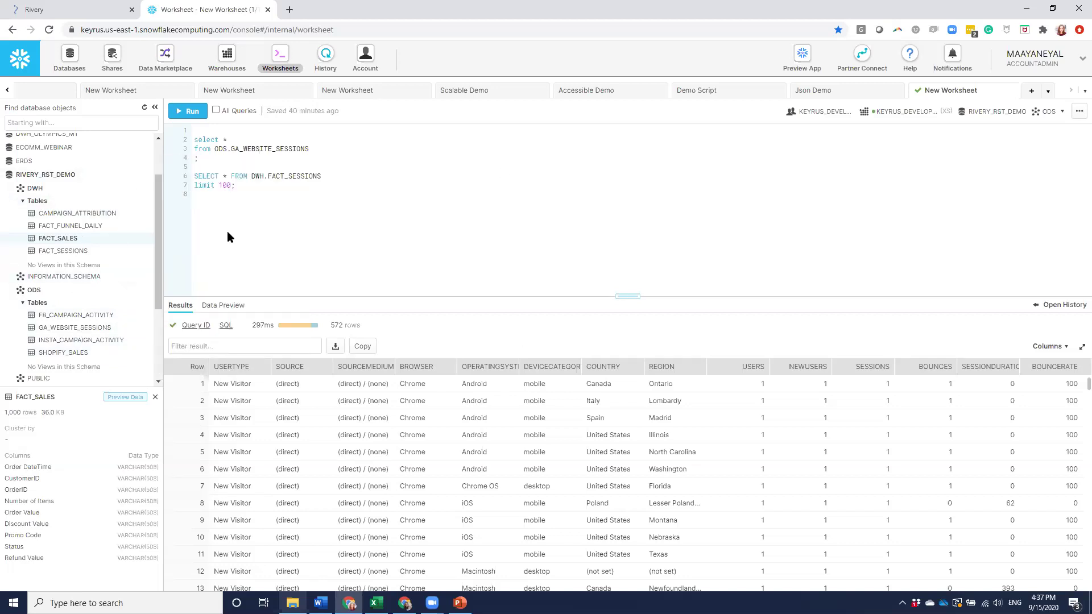
{"action": "left_click_drag", "start_coordinate": [628, 296], "coordinate": [633, 316]}
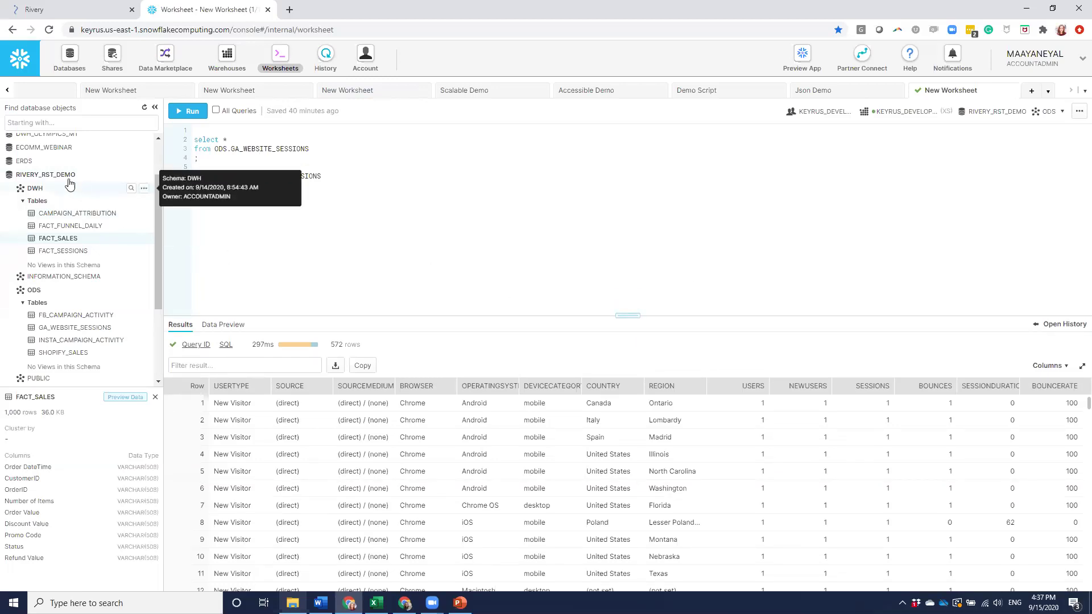
{"action": "left_click_drag", "start_coordinate": [161, 196], "coordinate": [161, 207]}
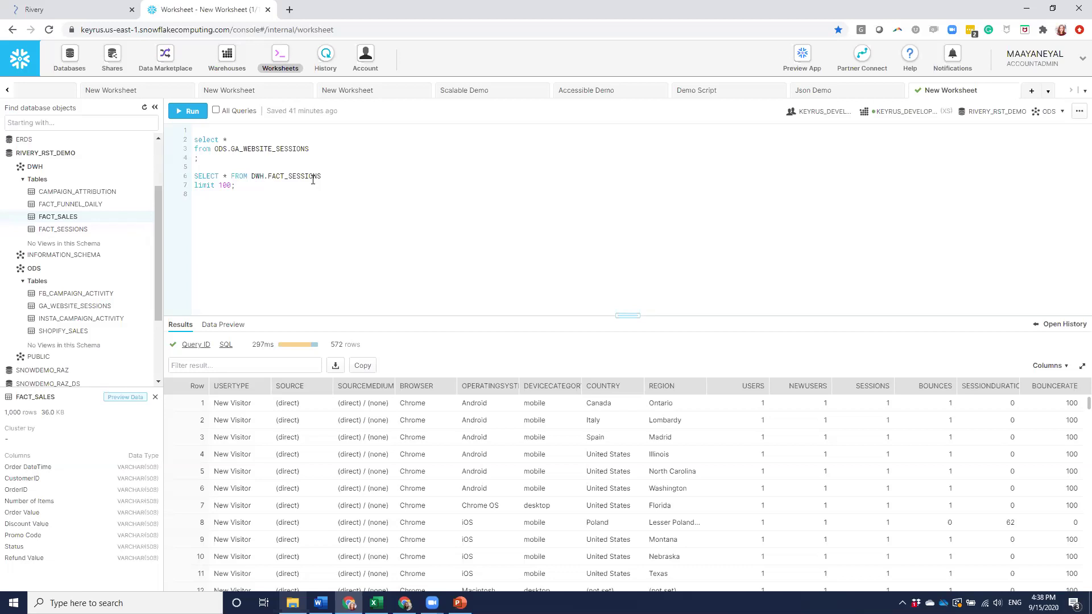
Run the SELECT * FROM DWH.FACT_SESSIONS limit 100 query and look through the returned rows.
{"action": "key", "text": "ctrl+Return"}
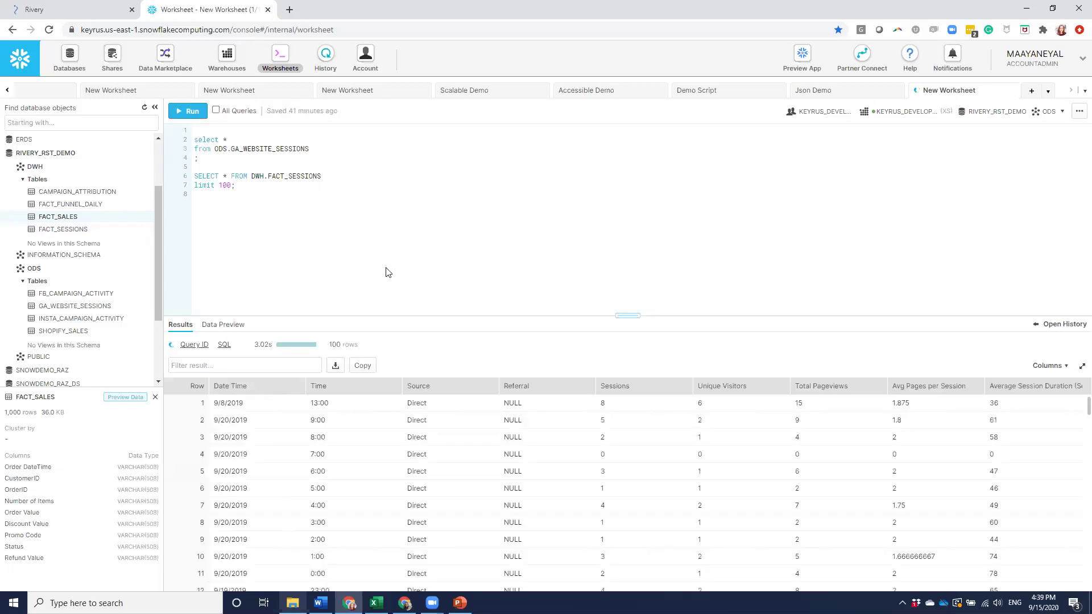
{"action": "scroll", "coordinate": [480, 466], "scroll_direction": "down", "scroll_amount": 3}
{"action": "scroll", "coordinate": [480, 466], "scroll_direction": "down", "scroll_amount": 7}
{"action": "scroll", "coordinate": [481, 465], "scroll_direction": "down", "scroll_amount": 6}
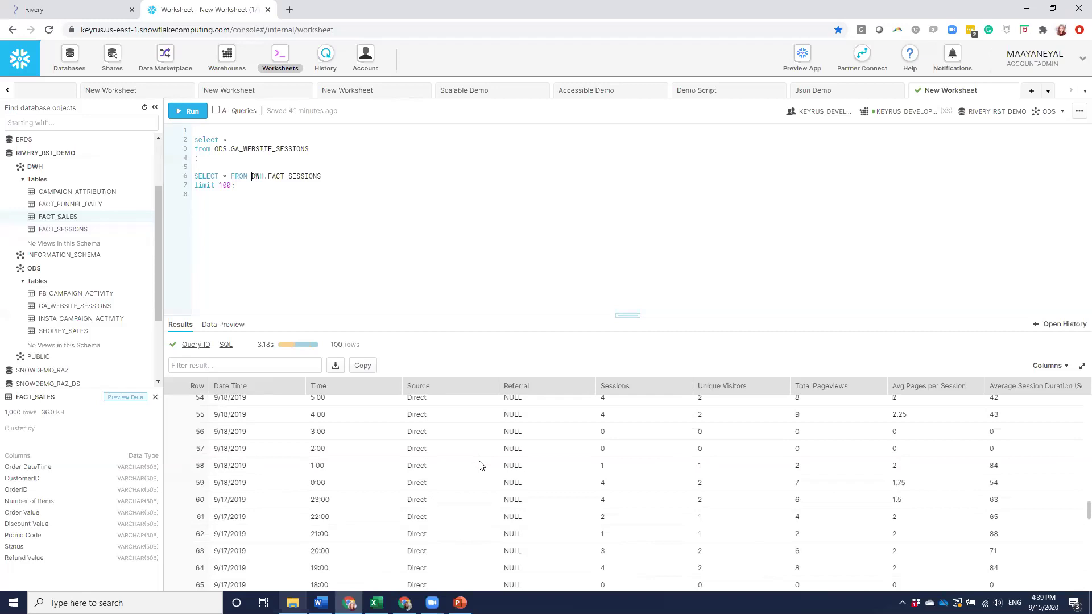
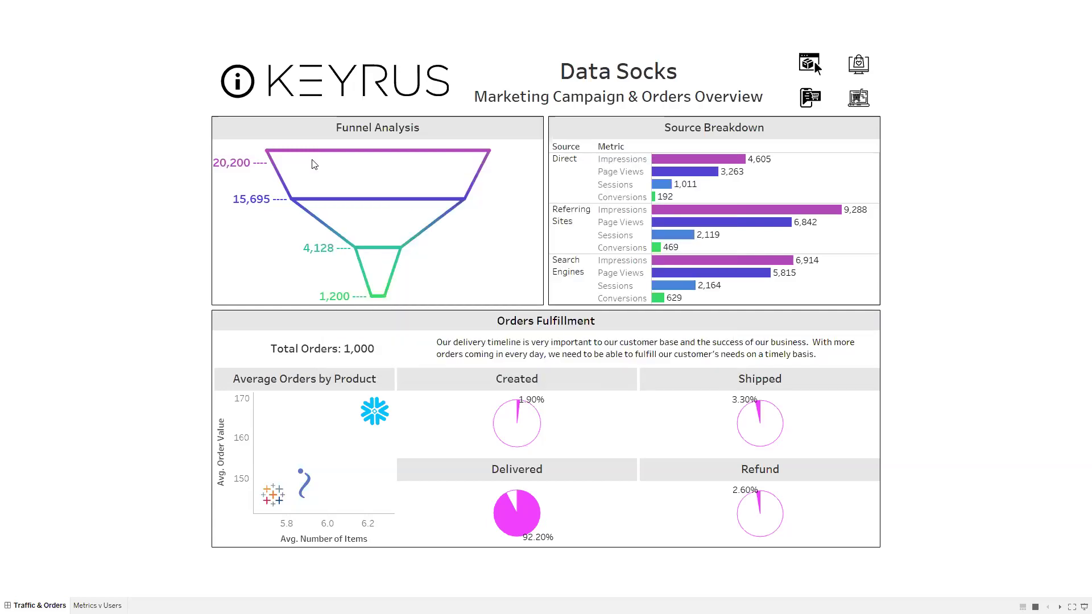
Examine the conversions versus unique users trend for the Funnel Analysis in the Data Socks dashboard.
{"action": "mouse_move", "coordinate": [309, 201]}
{"action": "mouse_move", "coordinate": [369, 297]}
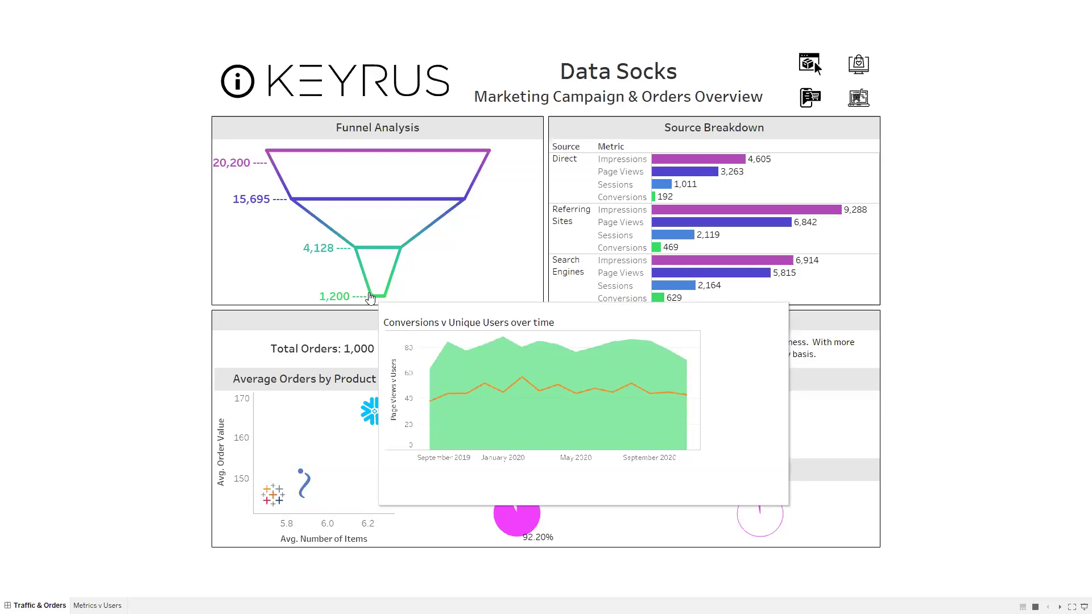
Filter the Source Breakdown to conversions using the Funnel Analysis, compare the sources, and clear the filter.
{"action": "left_click", "coordinate": [370, 296]}
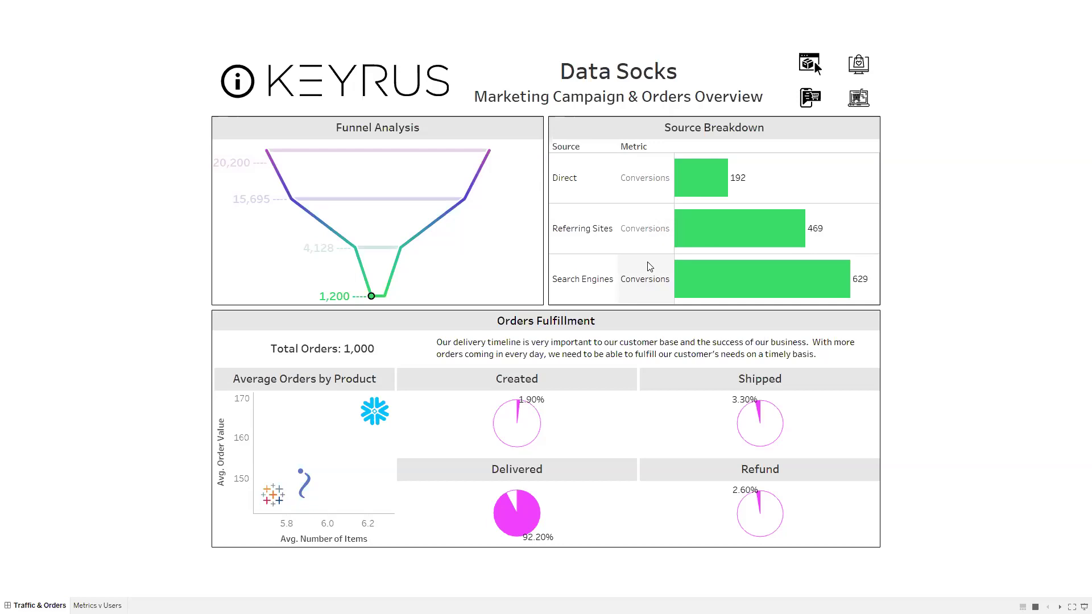
{"action": "mouse_move", "coordinate": [678, 273]}
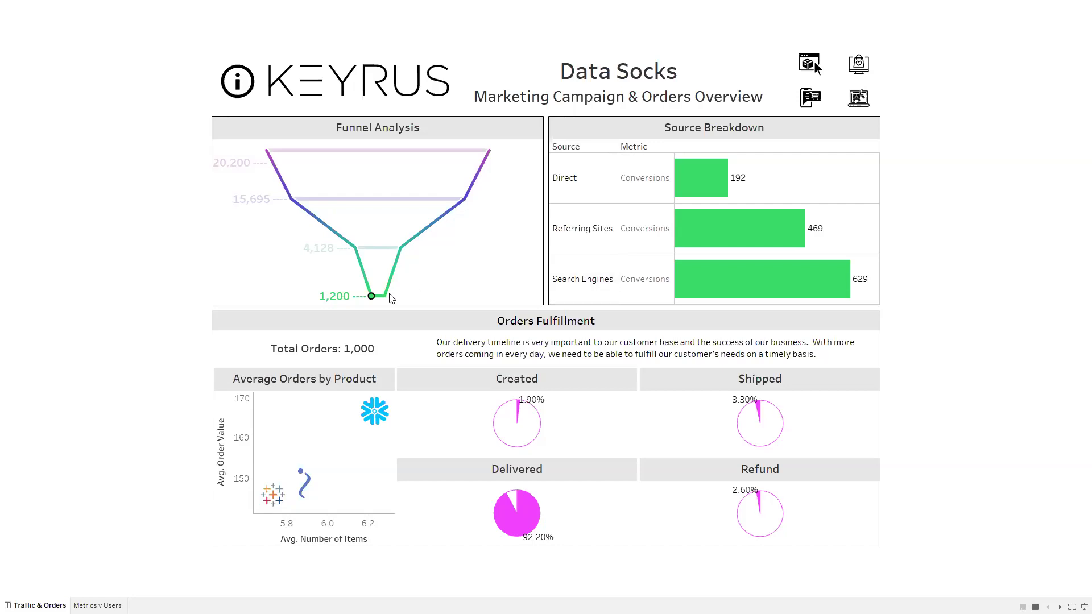
{"action": "mouse_move", "coordinate": [373, 295]}
{"action": "left_click", "coordinate": [454, 290]}
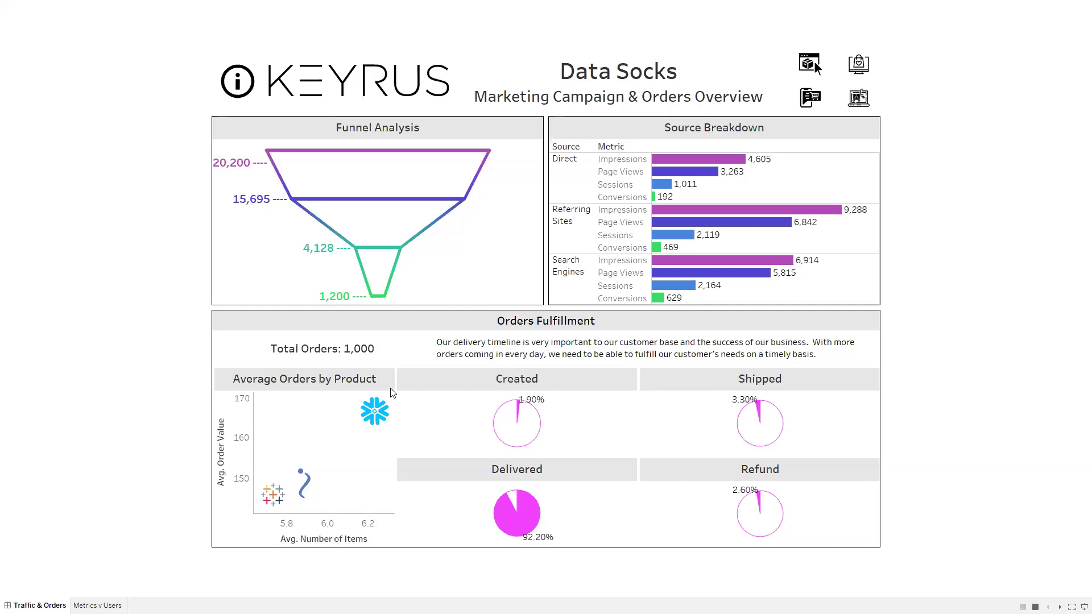
Examine the Snowflake Socks and Rivery Socks order averages, filter Orders Fulfillment to Rivery Socks, and clear the selection.
{"action": "mouse_move", "coordinate": [378, 408]}
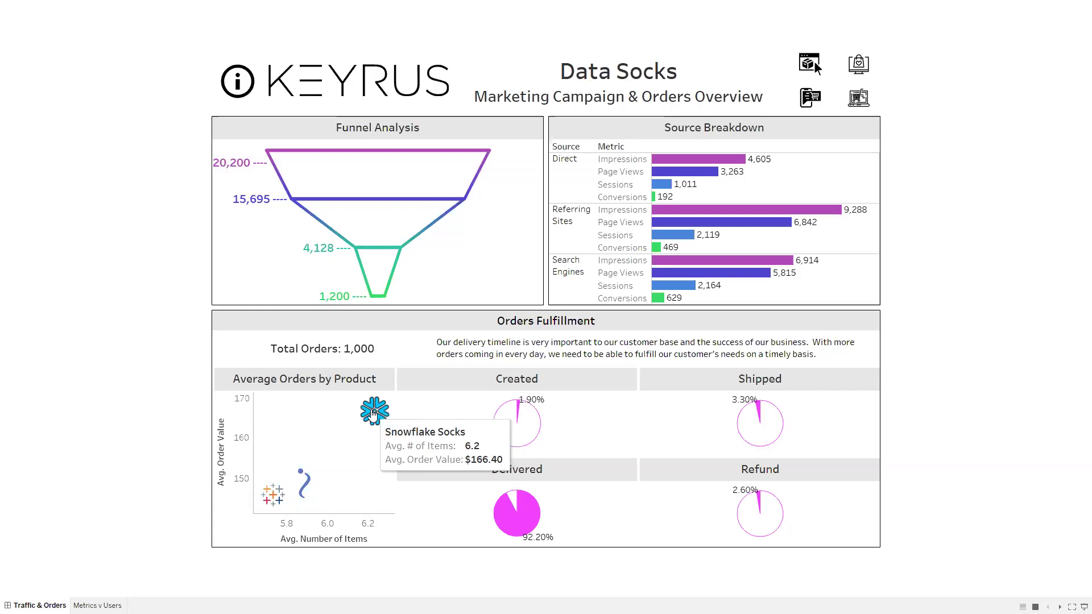
{"action": "mouse_move", "coordinate": [309, 480]}
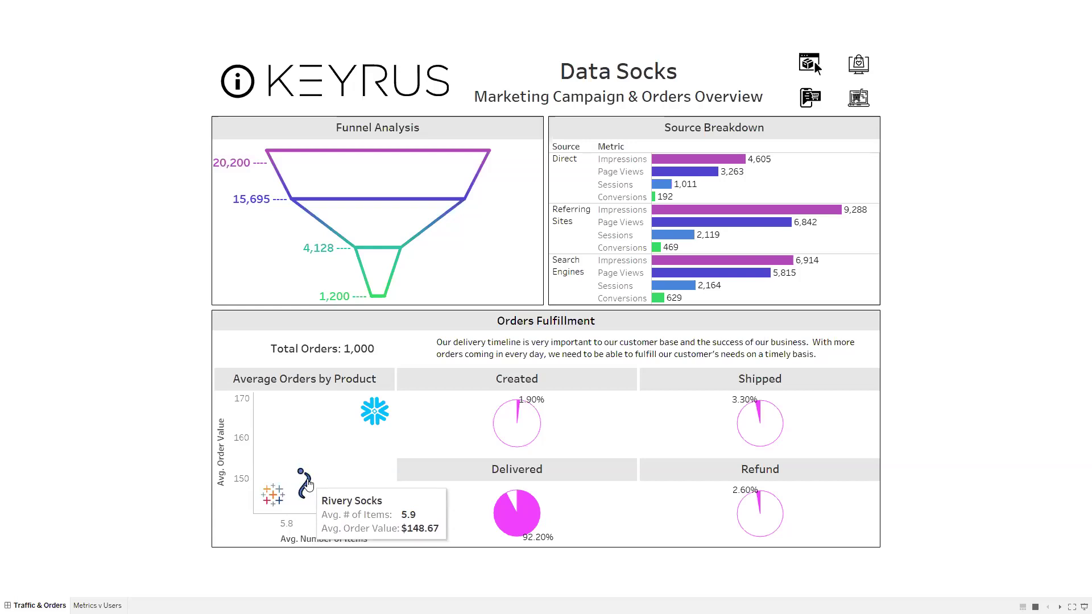
{"action": "left_click", "coordinate": [308, 484]}
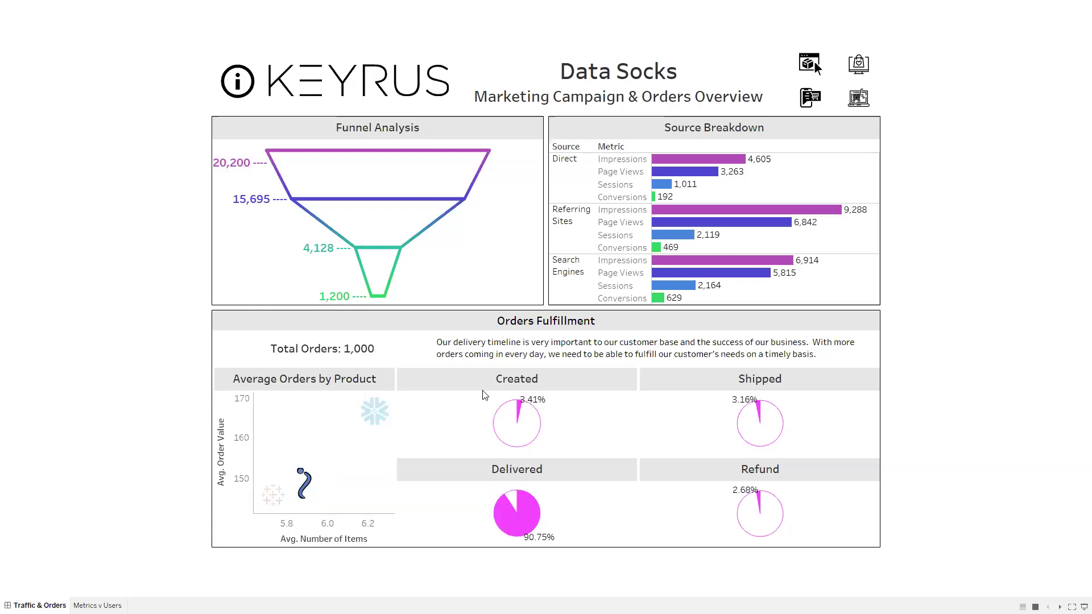
{"action": "mouse_move", "coordinate": [540, 400]}
{"action": "mouse_move", "coordinate": [527, 504]}
{"action": "left_click", "coordinate": [344, 462]}
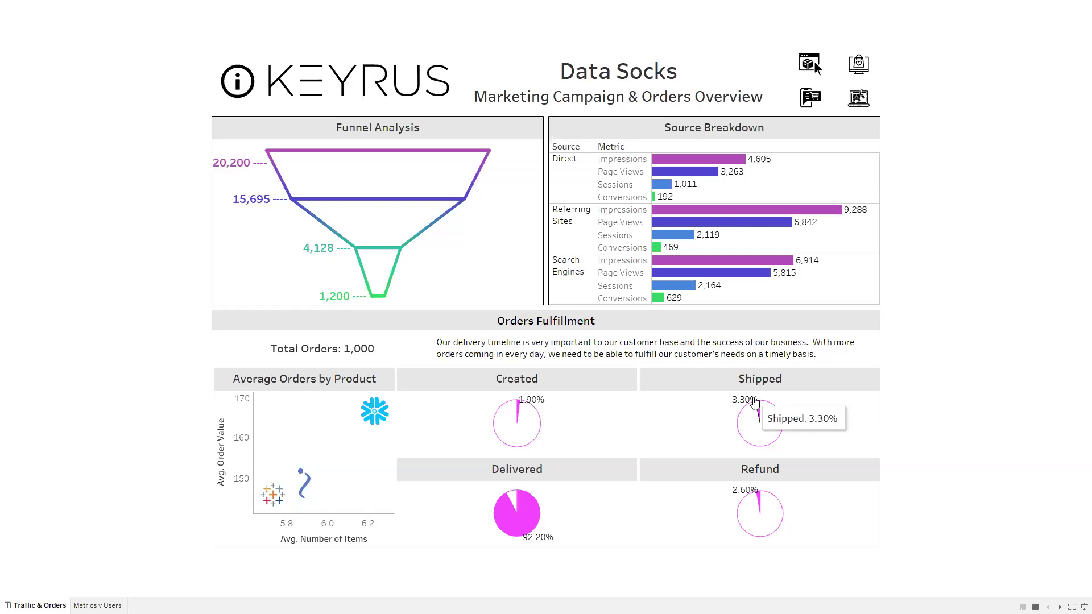
Leave presentation mode and add a new worksheet with Order DateTime from Fact Sales Mock Data as its columns.
{"action": "key", "text": "Escape"}
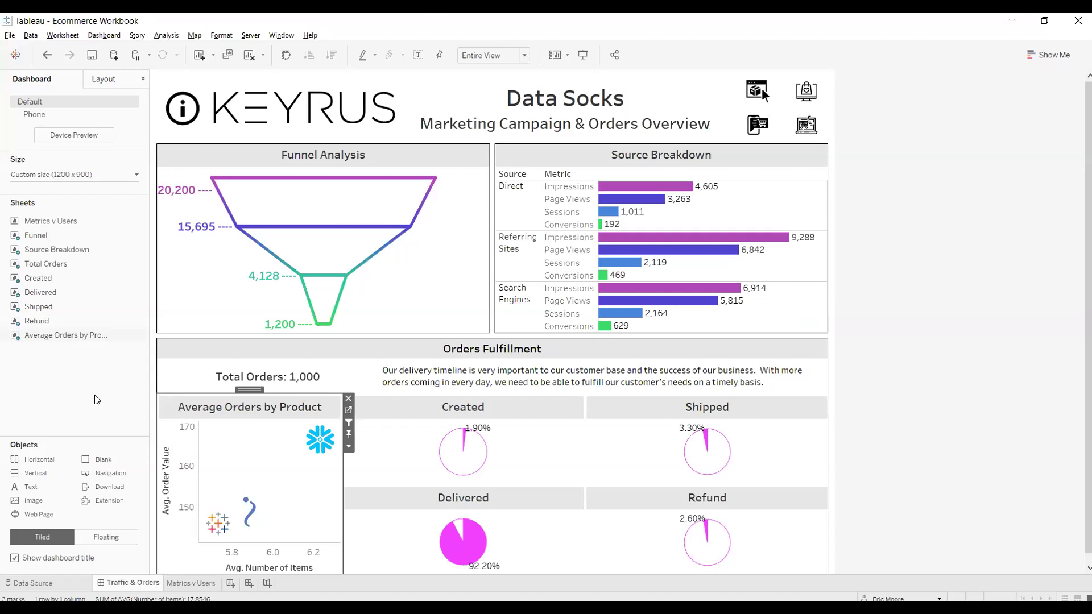
{"action": "left_click", "coordinate": [231, 583]}
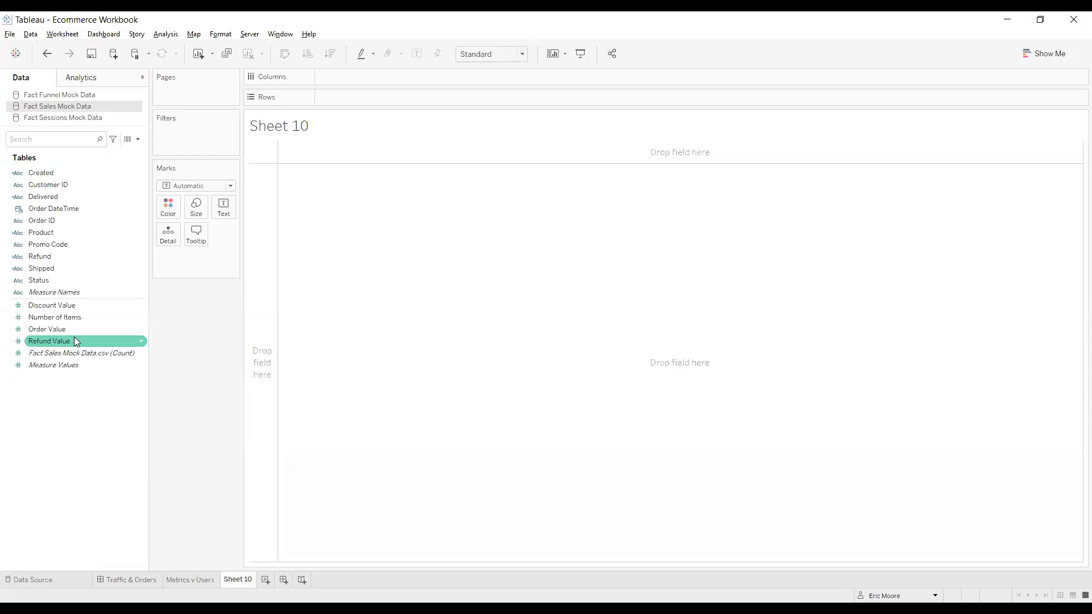
{"action": "left_click", "coordinate": [72, 210]}
{"action": "double_click", "coordinate": [72, 210]}
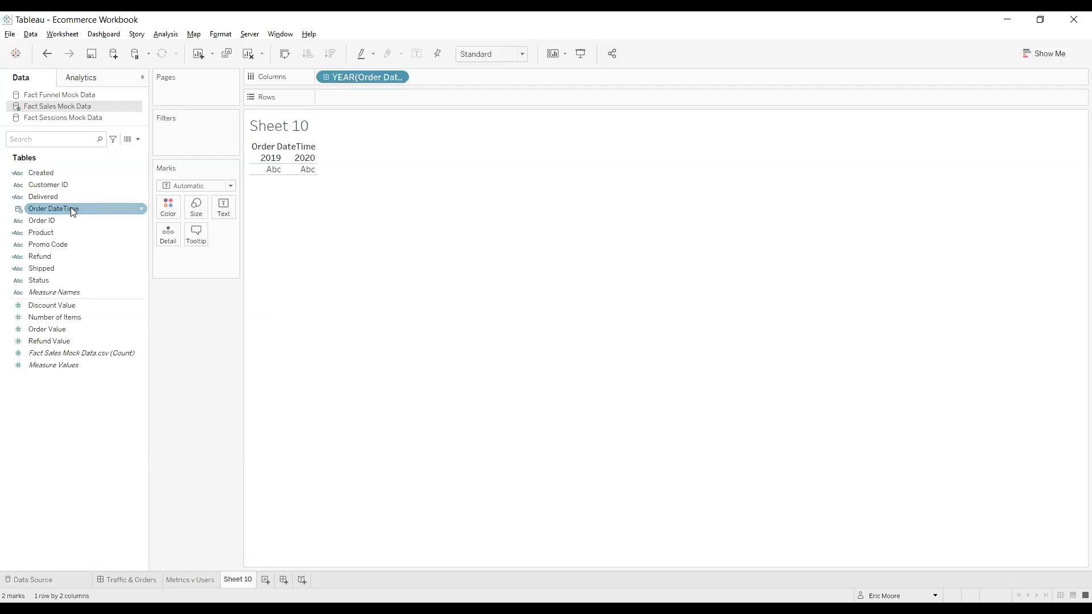
Try Order DateTime as continuous months, and change its date level to continuous Week Number.
{"action": "right_click", "coordinate": [372, 83]}
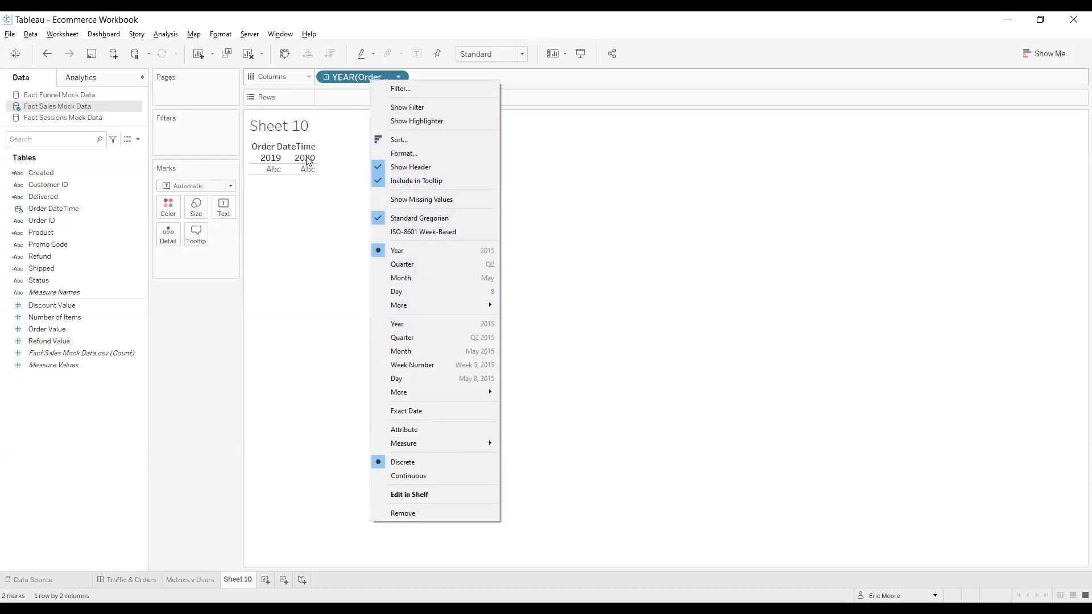
{"action": "left_click", "coordinate": [427, 352]}
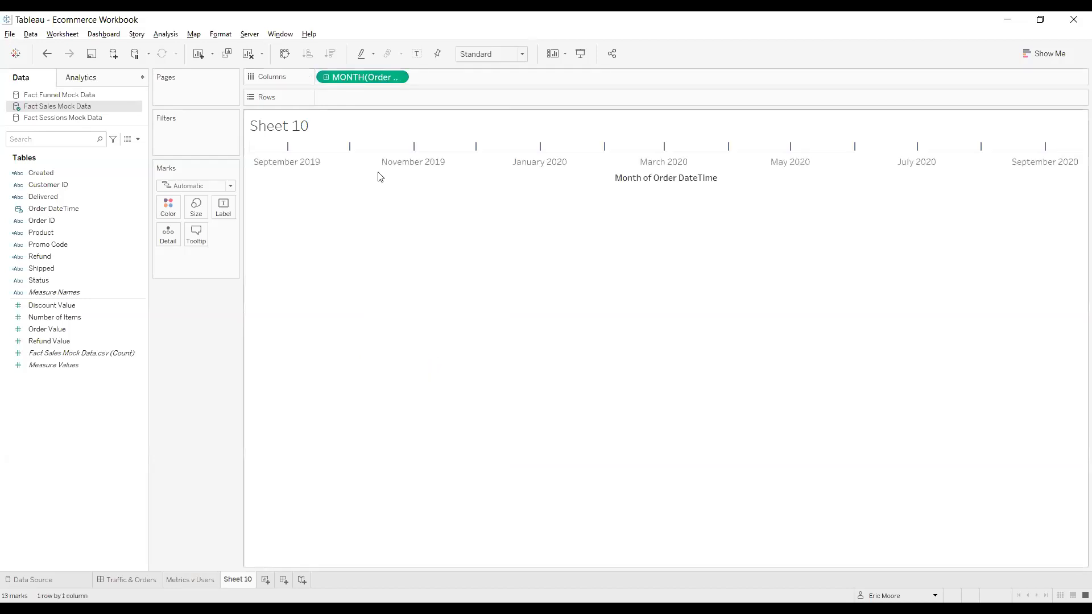
{"action": "right_click", "coordinate": [386, 84]}
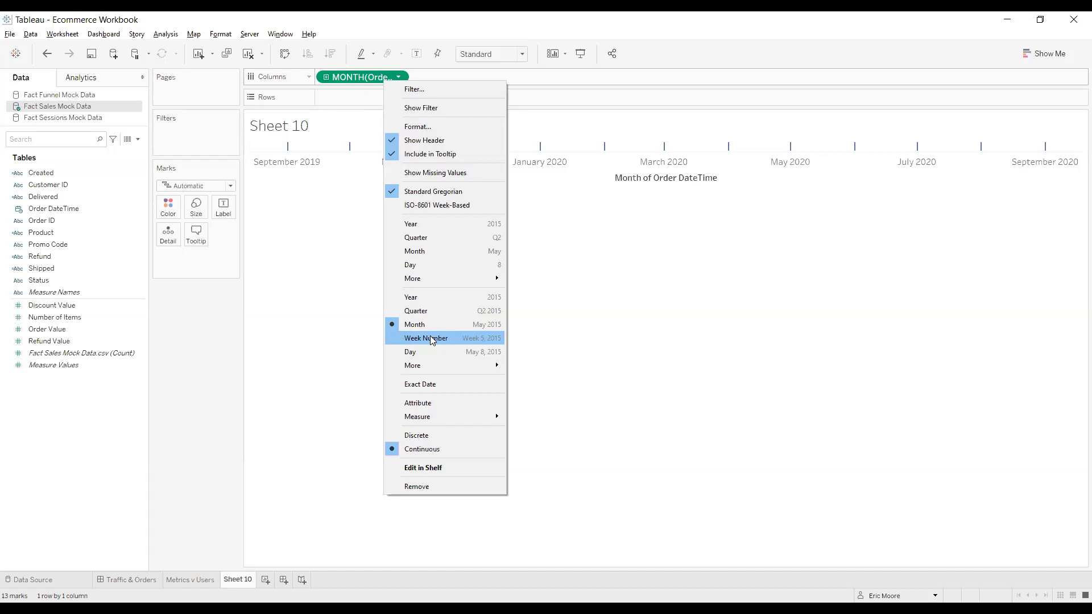
{"action": "left_click", "coordinate": [432, 340]}
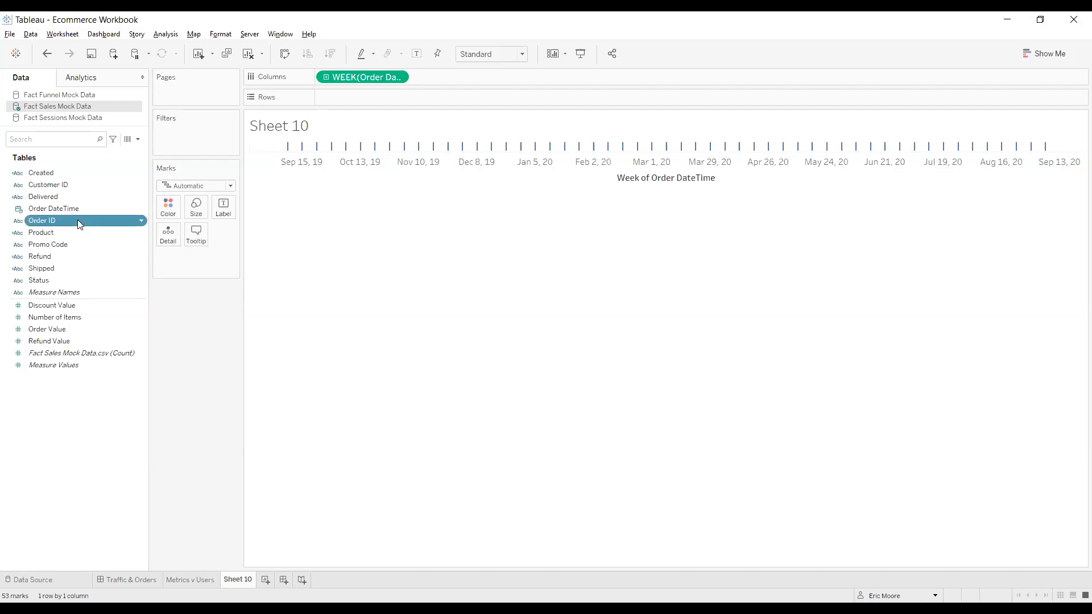
Add Order ID to the rows and aggregate it as Count (Distinct) to chart orders per week.
{"action": "left_click_drag", "start_coordinate": [80, 220], "coordinate": [375, 101]}
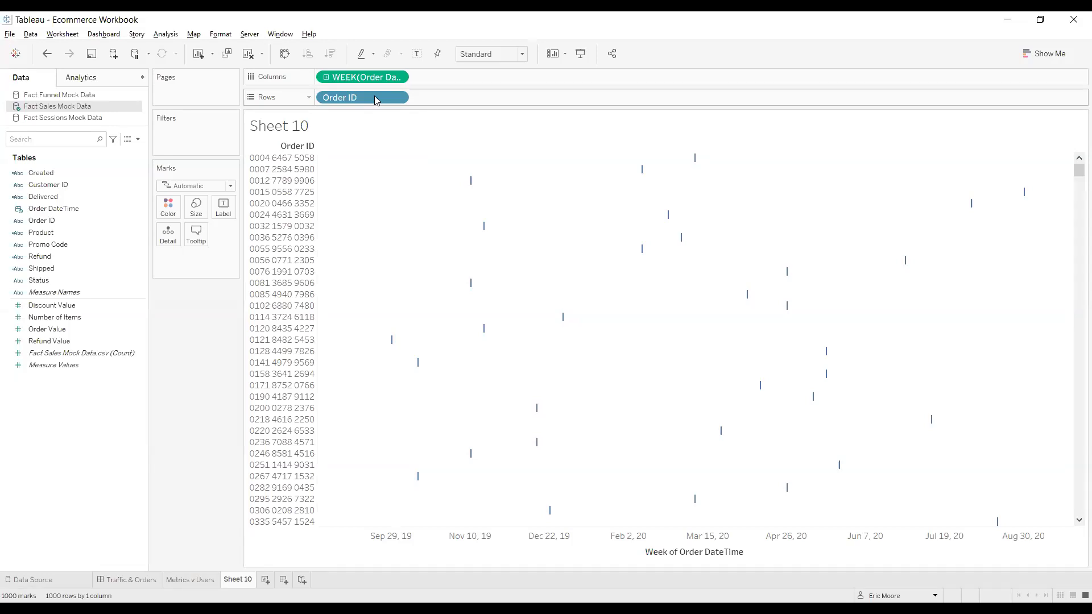
{"action": "left_click", "coordinate": [297, 146]}
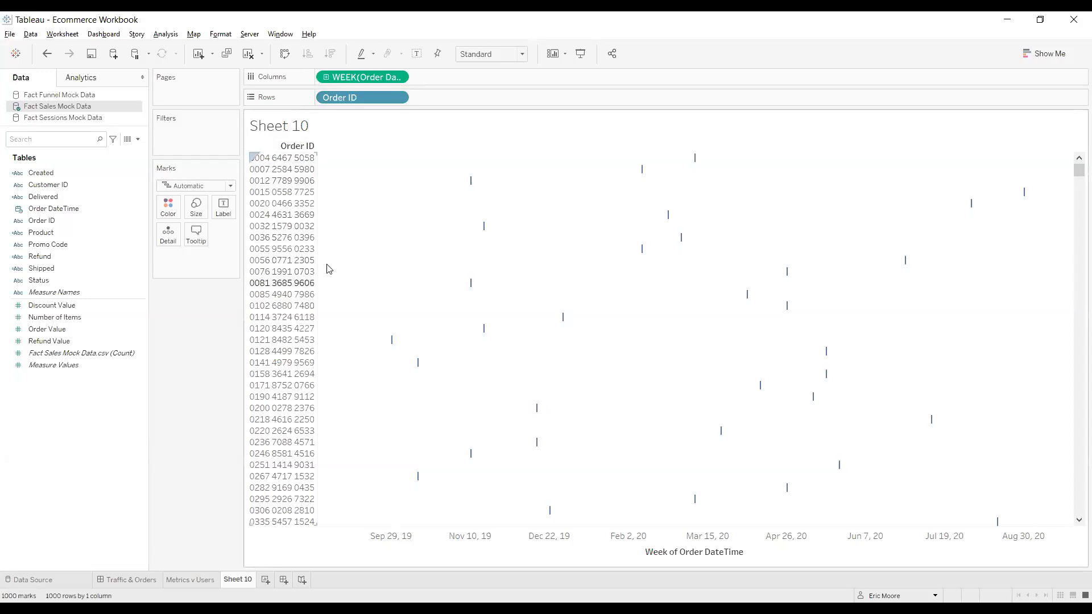
{"action": "right_click", "coordinate": [357, 100]}
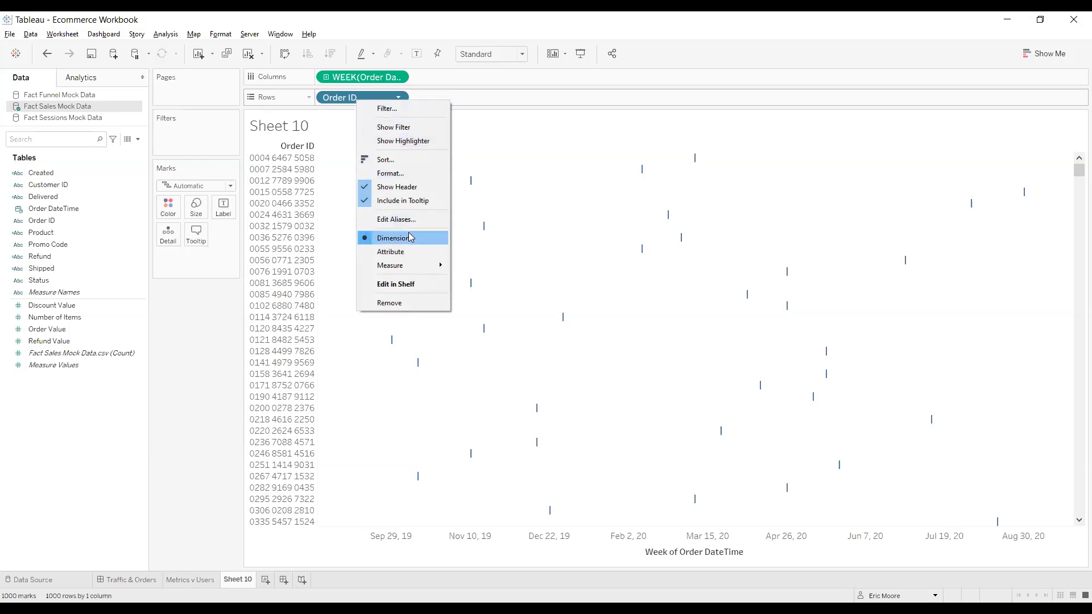
{"action": "mouse_move", "coordinate": [425, 264]}
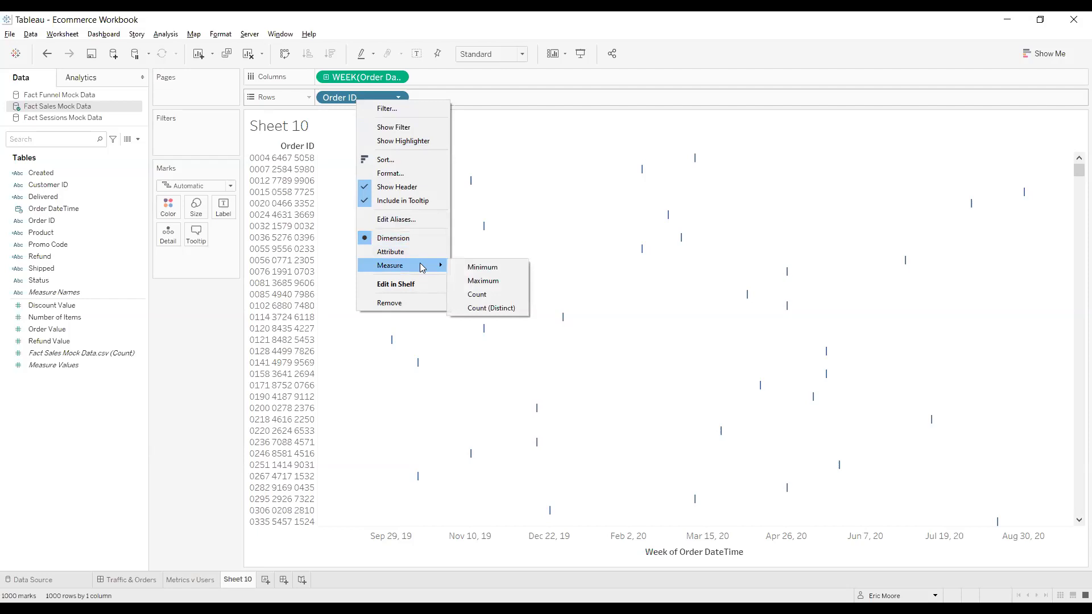
{"action": "left_click", "coordinate": [476, 309]}
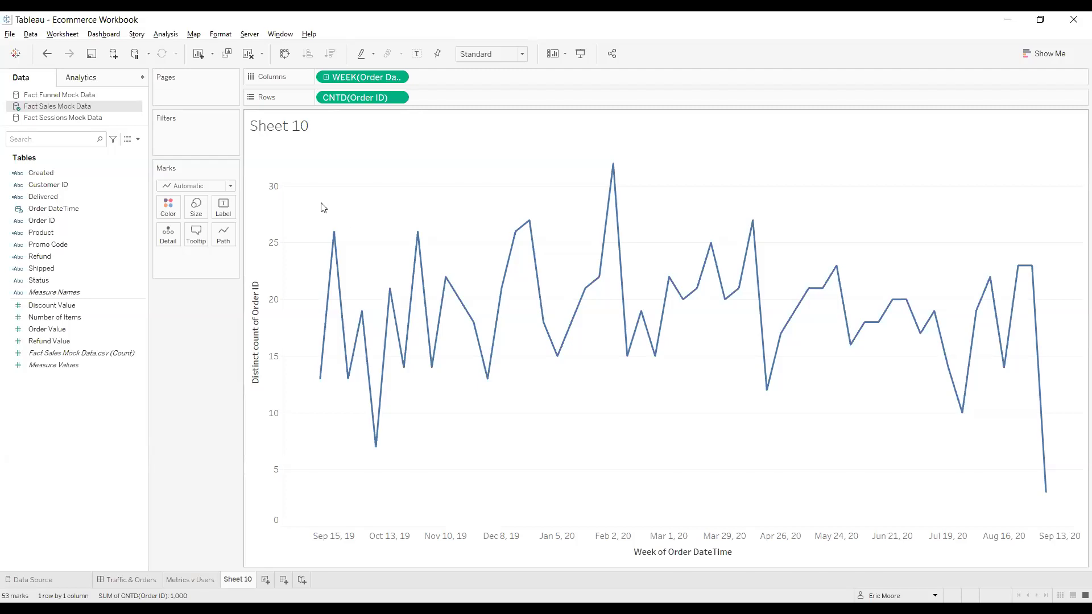
{"action": "left_click", "coordinate": [229, 186]}
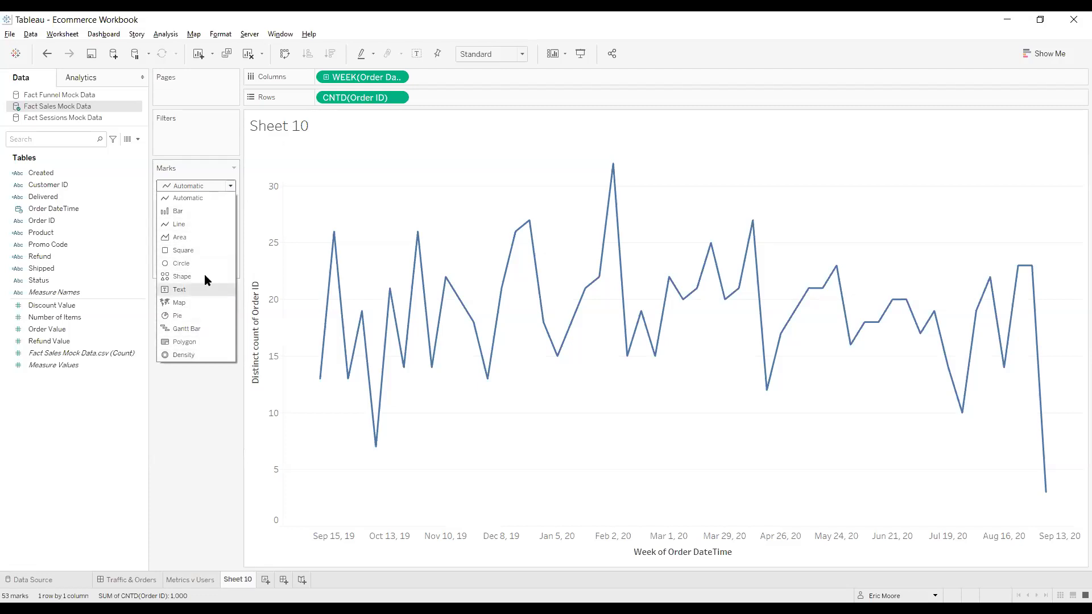
{"action": "left_click", "coordinate": [205, 221]}
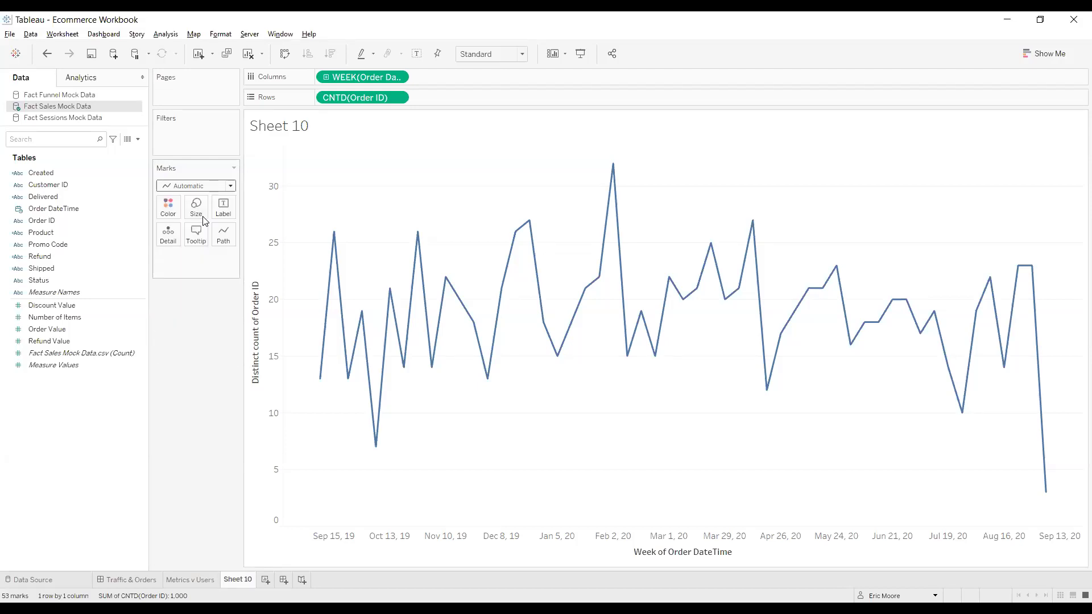